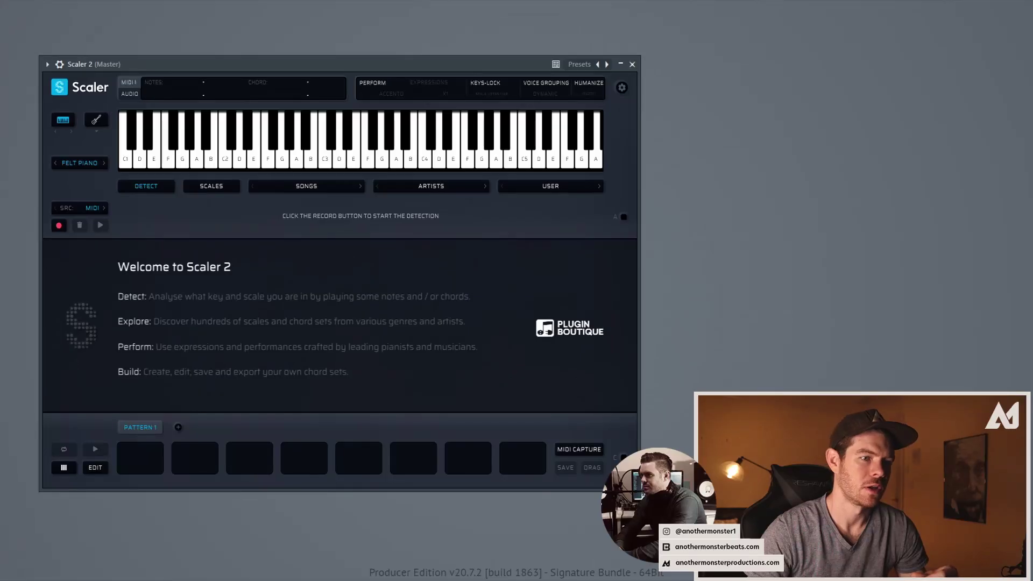
Drag the Scaler 2 window's corner inward to shrink it, then audition a single note.
left_click_drag(595, 457, 642, 439)
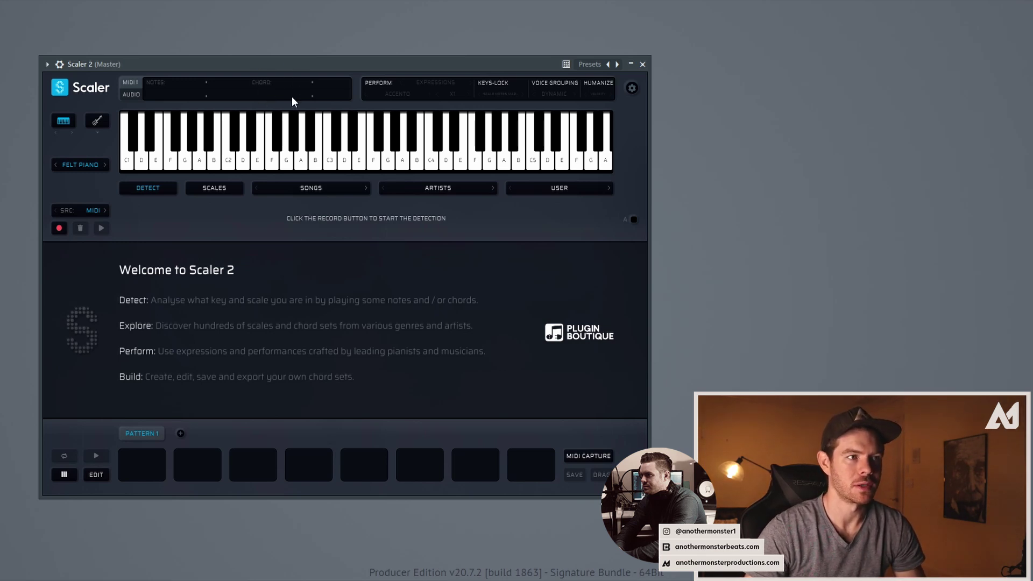
left_click(270, 150)
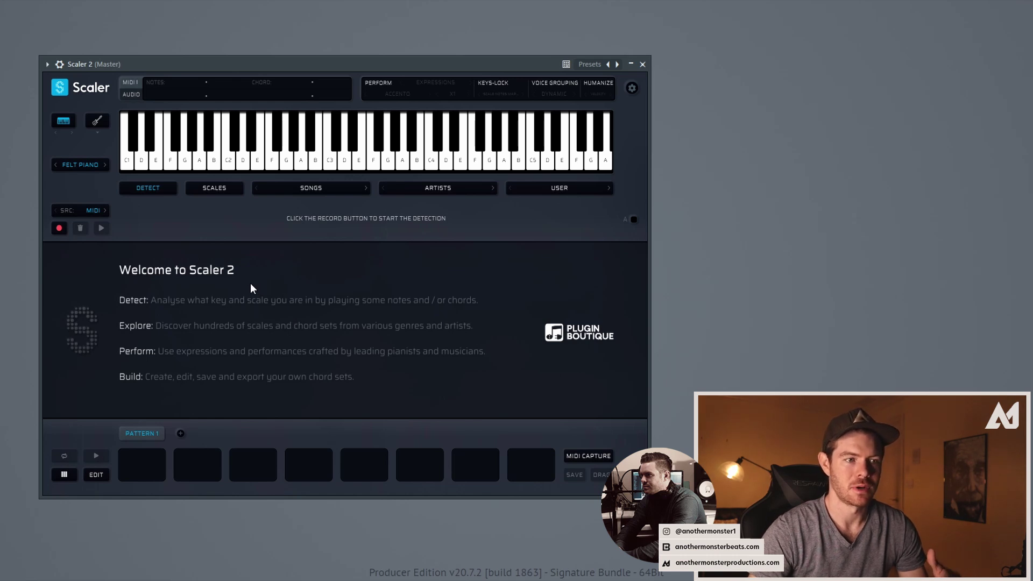
Detect the key from a played C major chord and audition the four detected C major chord matches.
left_click(59, 228)
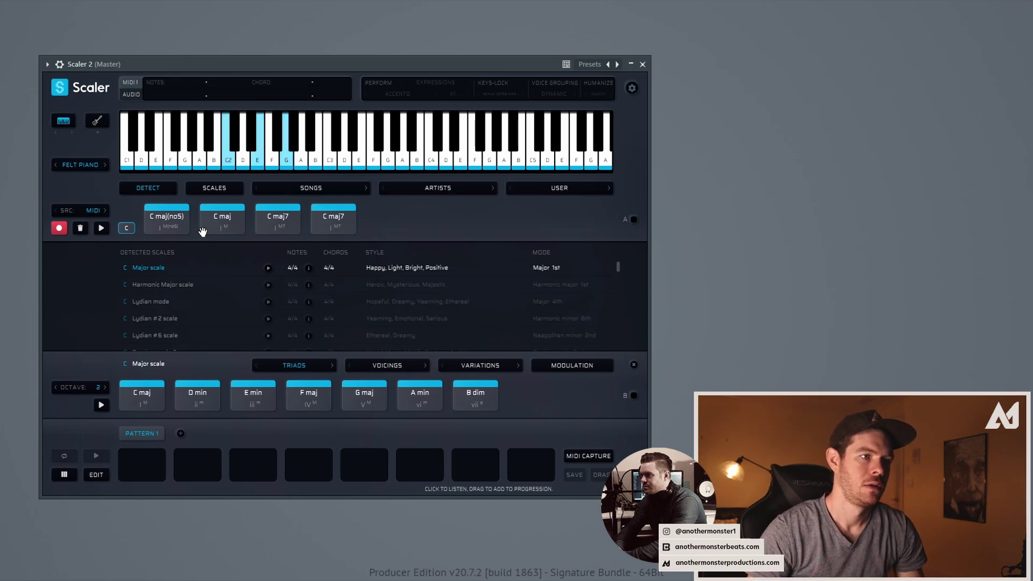
left_click(59, 227)
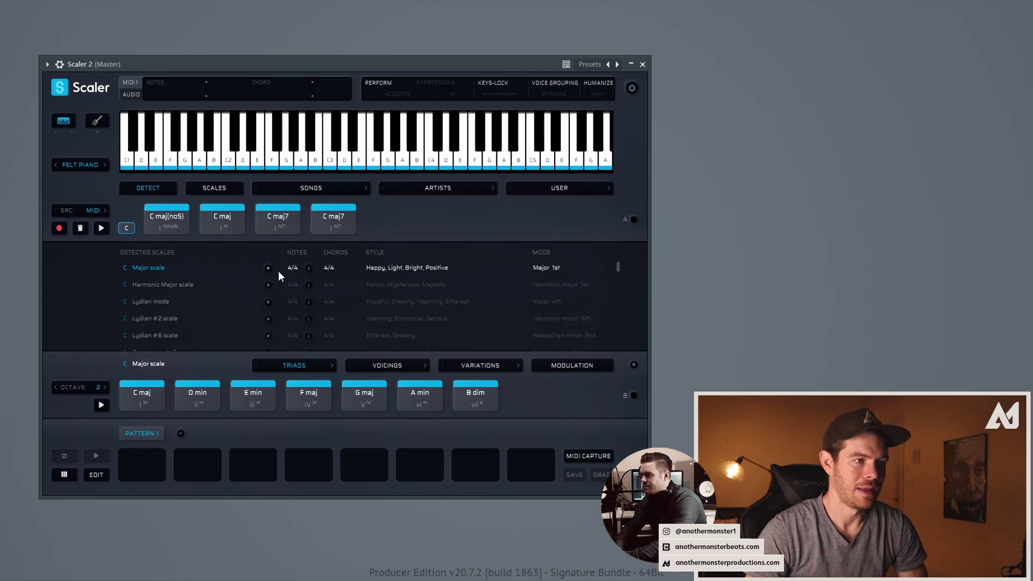
left_click(167, 223)
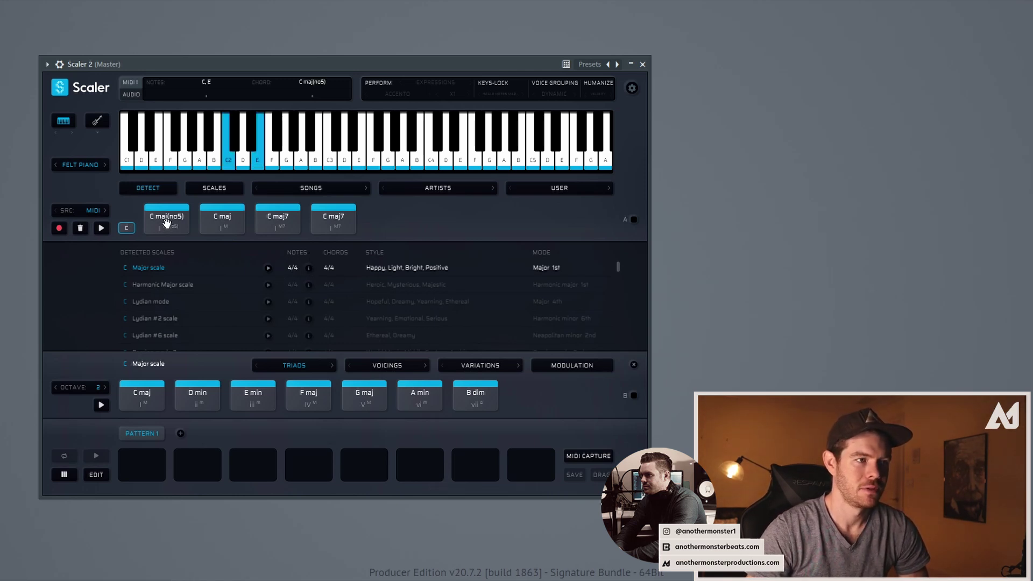
left_click(225, 225)
left_click(274, 225)
left_click(331, 225)
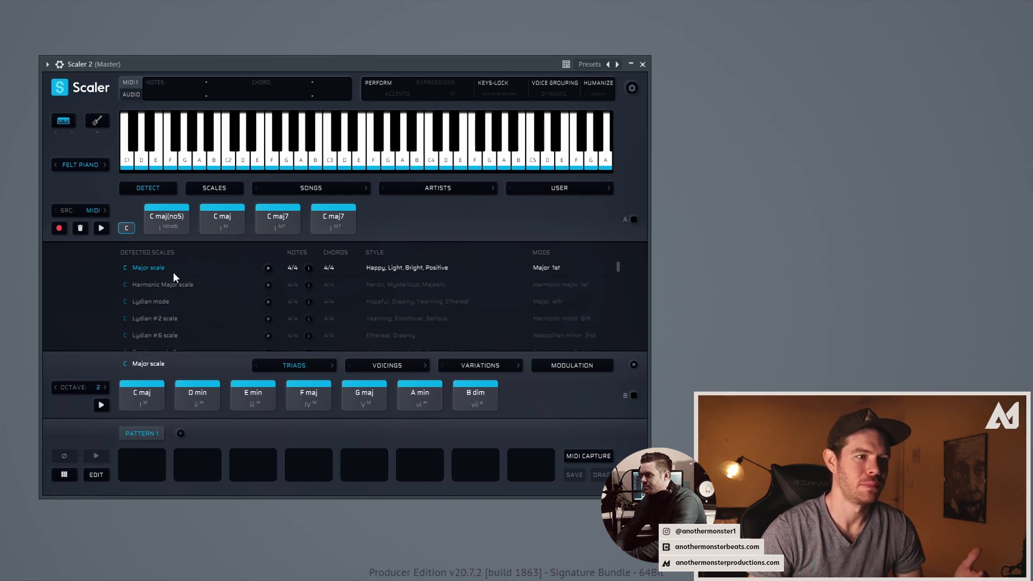
scroll(172, 272, "down", 2)
Choose E Minor from the Detected Scales list and audition its chords.
scroll(173, 274, "down", 2)
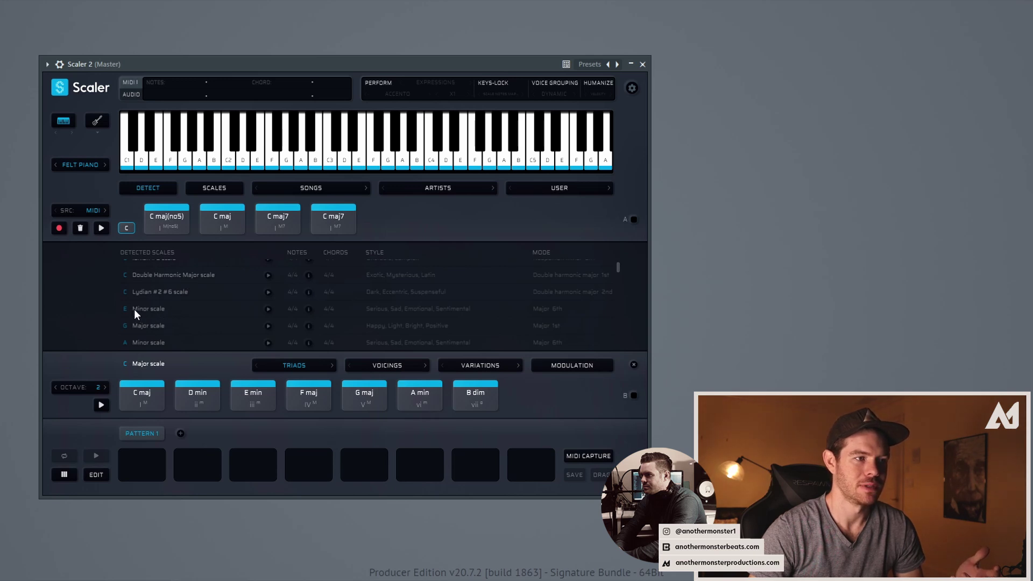
left_click(160, 310)
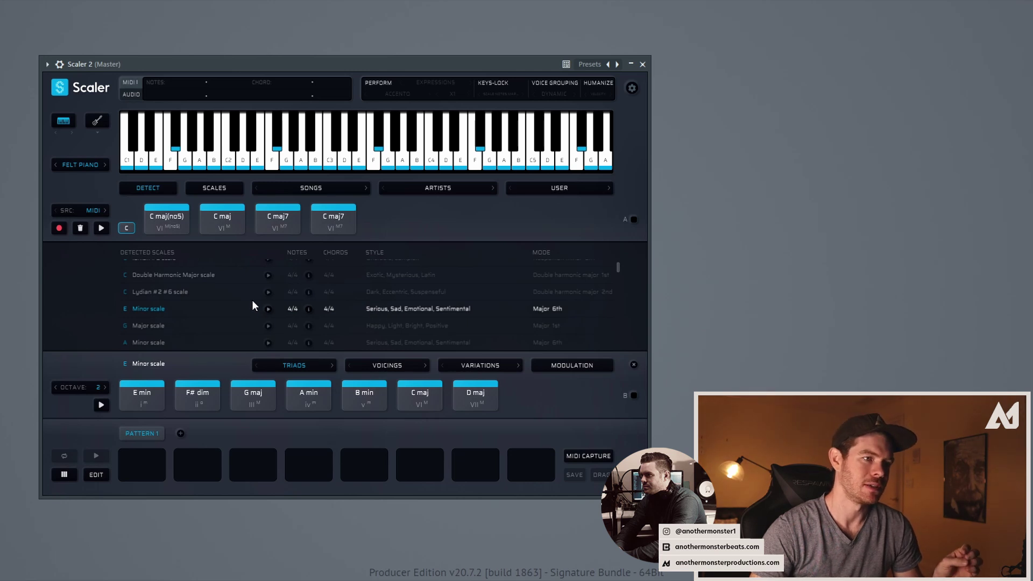
scroll(152, 330, "up", 3)
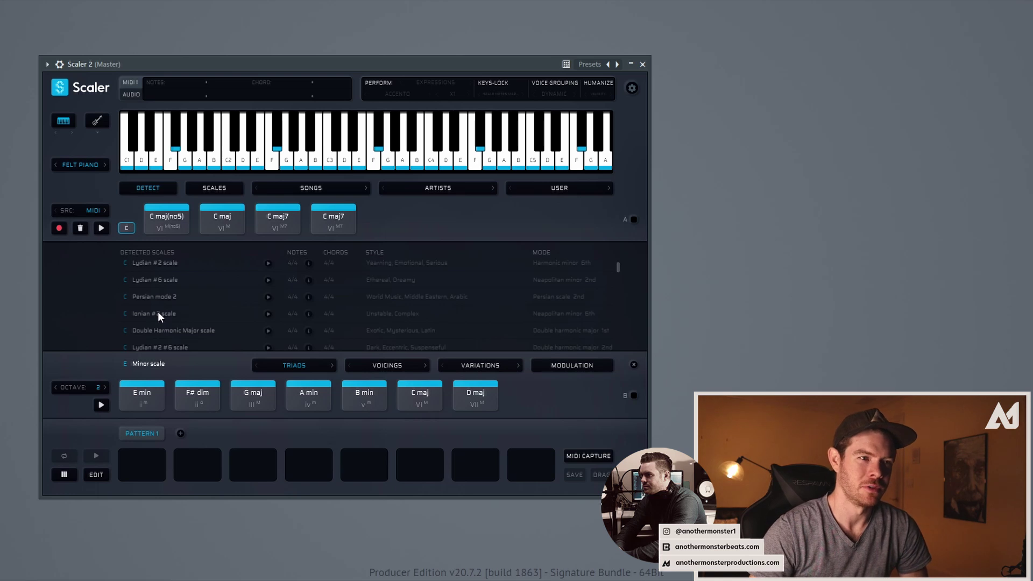
scroll(158, 314, "up", 3)
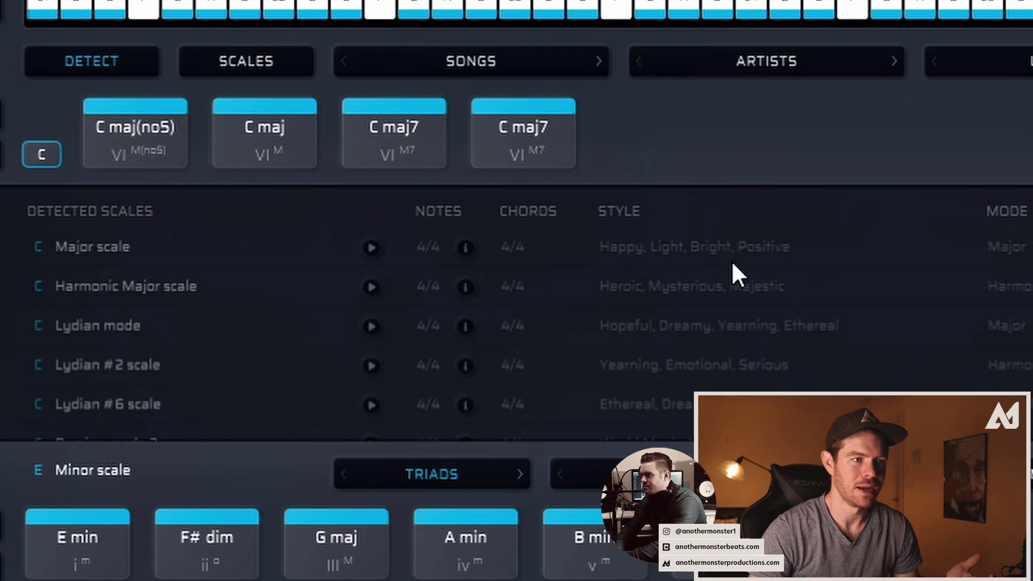
scroll(731, 261, "down", 5)
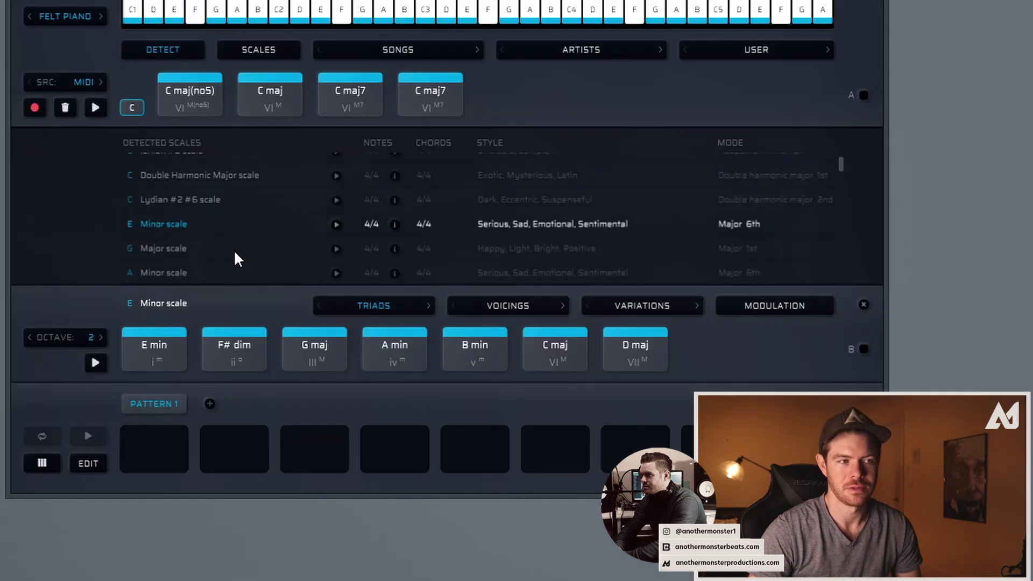
left_click(151, 349)
left_click(553, 350)
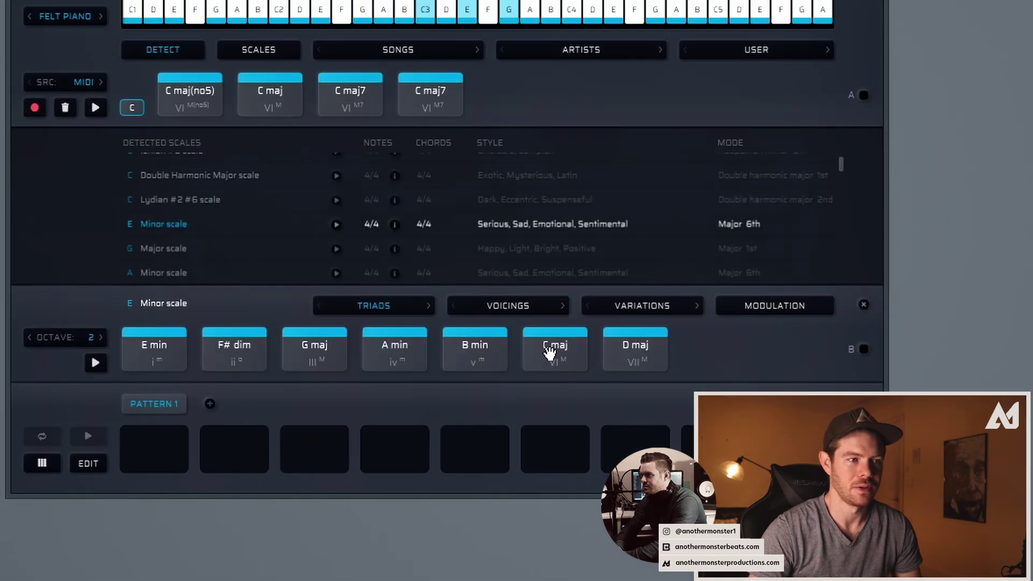
left_click(492, 348)
left_click(162, 351)
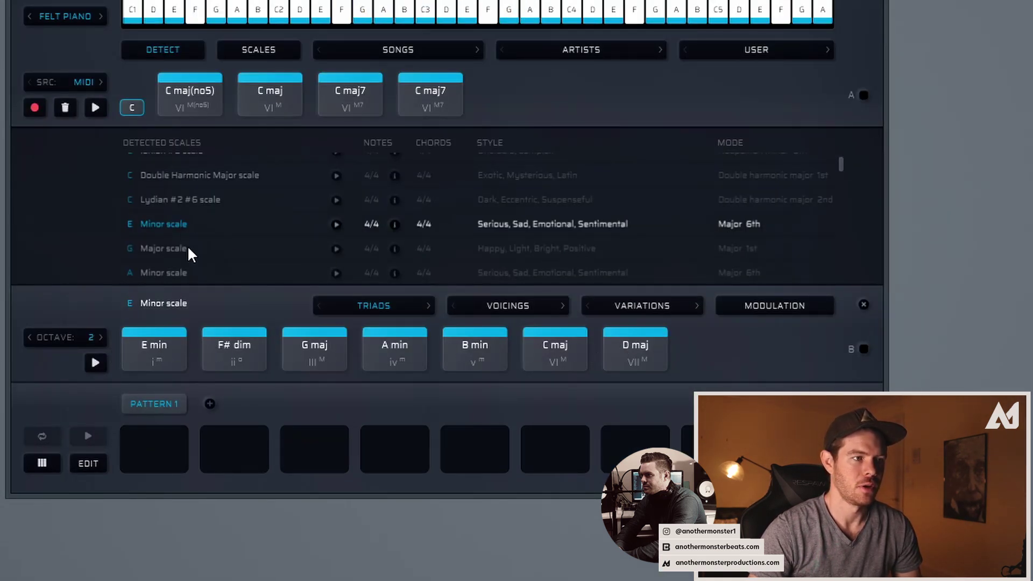
left_click(172, 199)
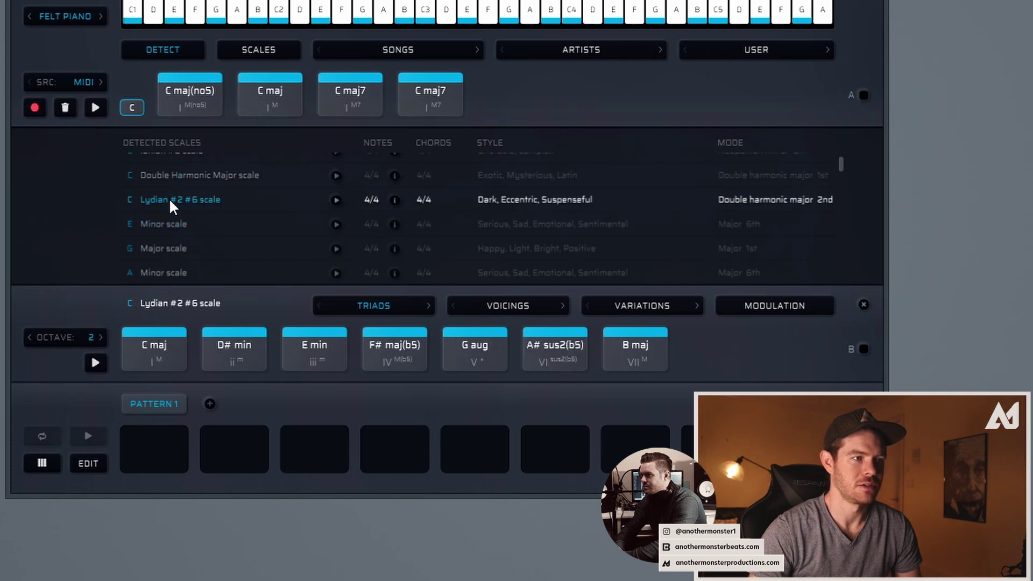
left_click(163, 223)
left_click(162, 353)
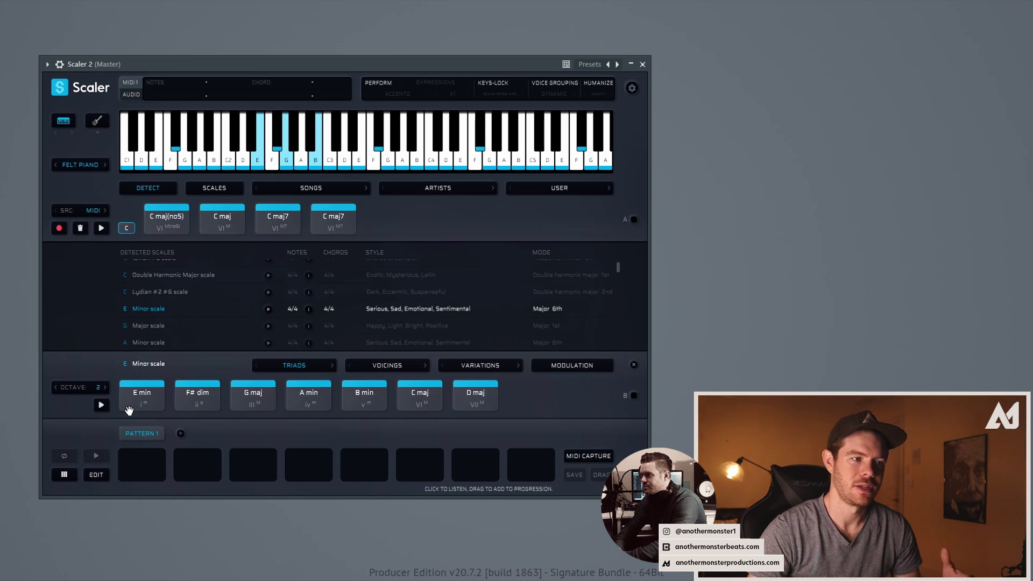
left_click(398, 405)
left_click(364, 398)
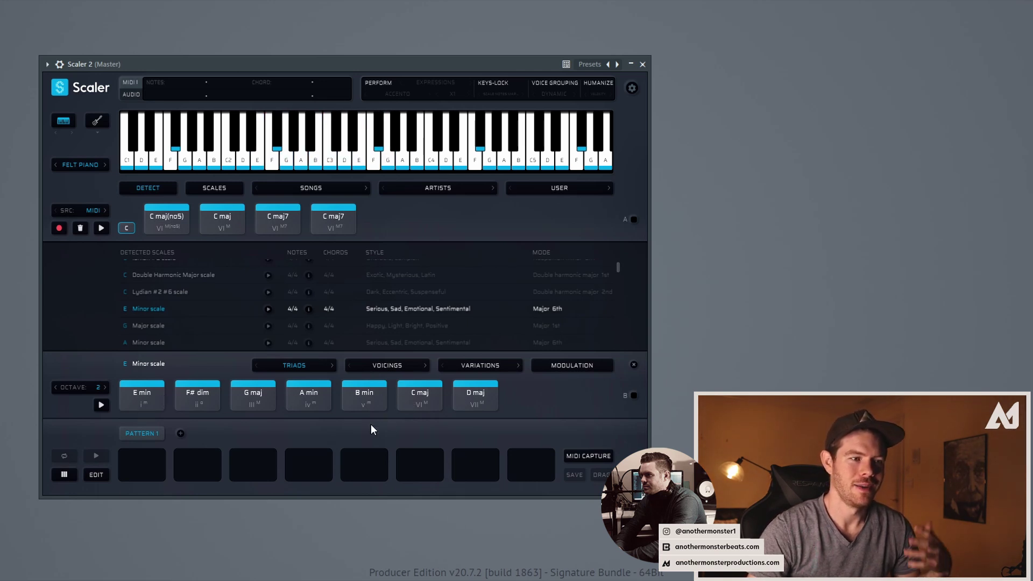
left_click(301, 406)
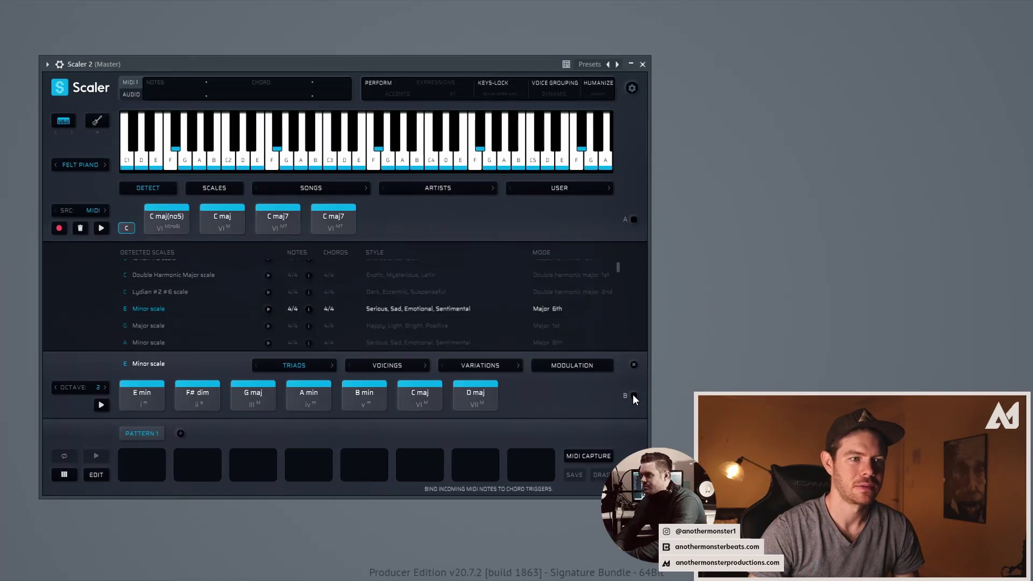
left_click(634, 396)
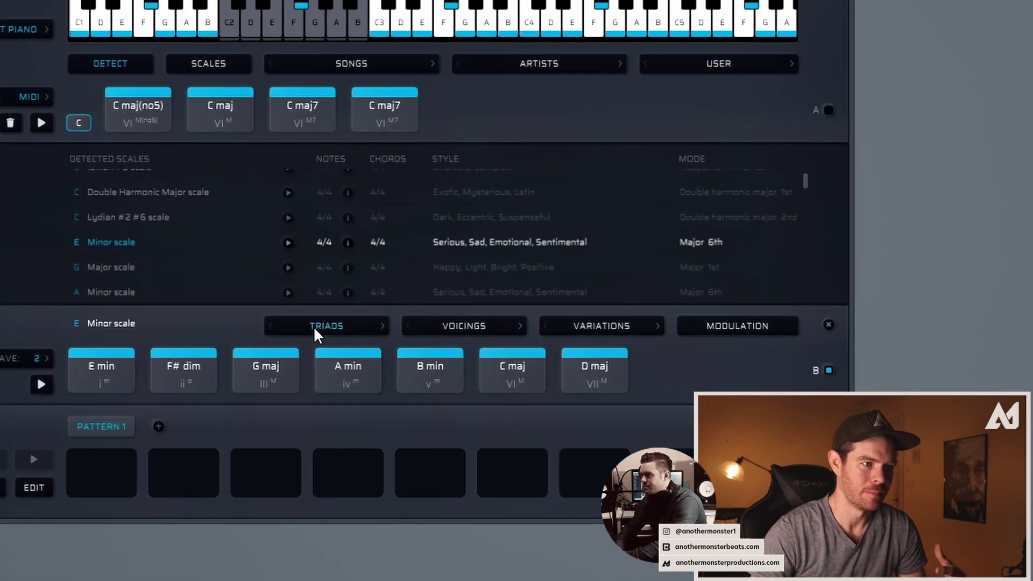
Switch the E minor chord type to 7ths, then Diatonic, and apply Voicing 2.
left_click(285, 366)
left_click(345, 344)
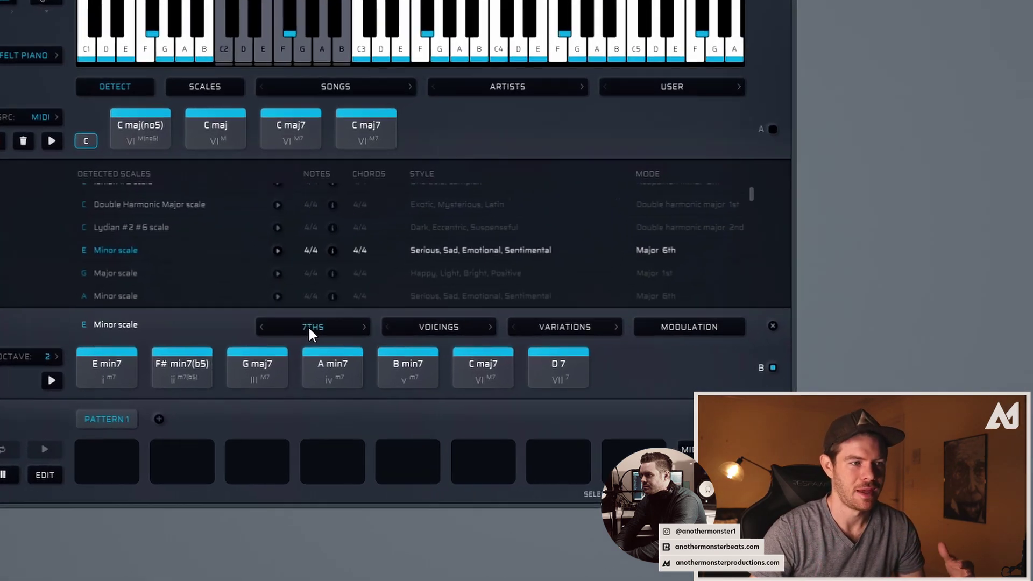
left_click(294, 365)
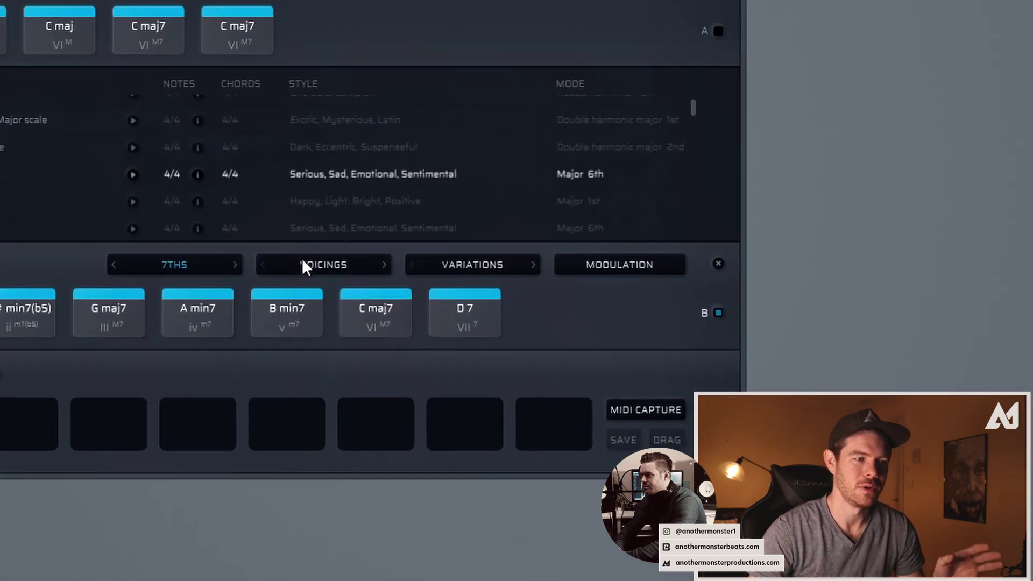
left_click(302, 267)
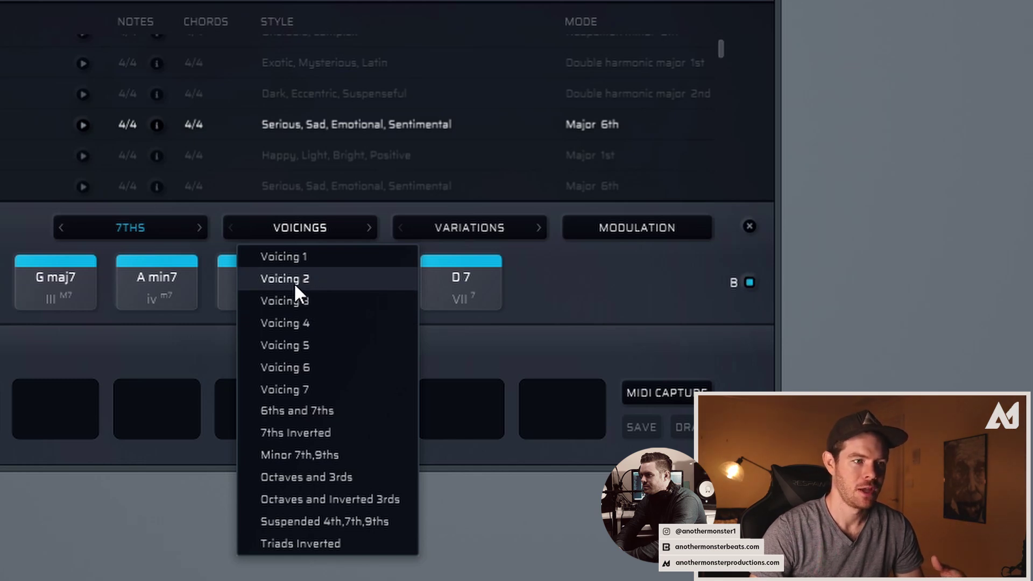
left_click(259, 280)
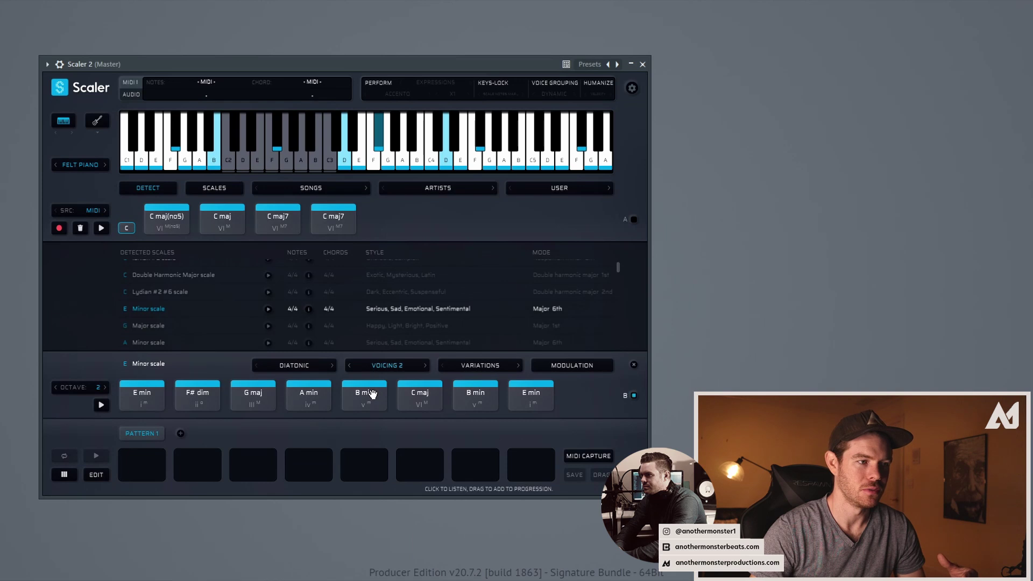
left_click(34, 277)
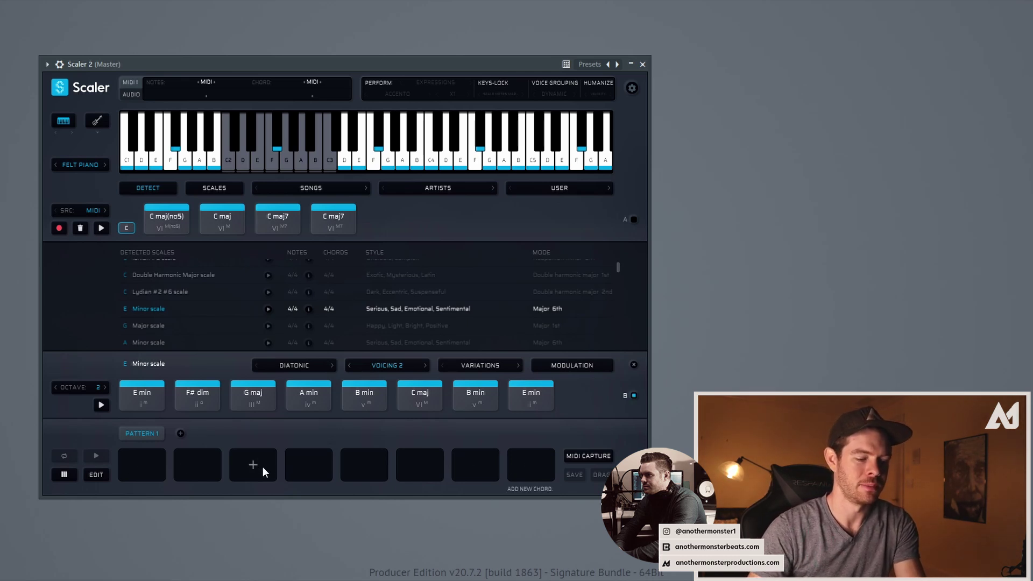
Audition G maj, A min and B min, then fill slots 1–4 with E min, G maj, A min, B min.
key("c")
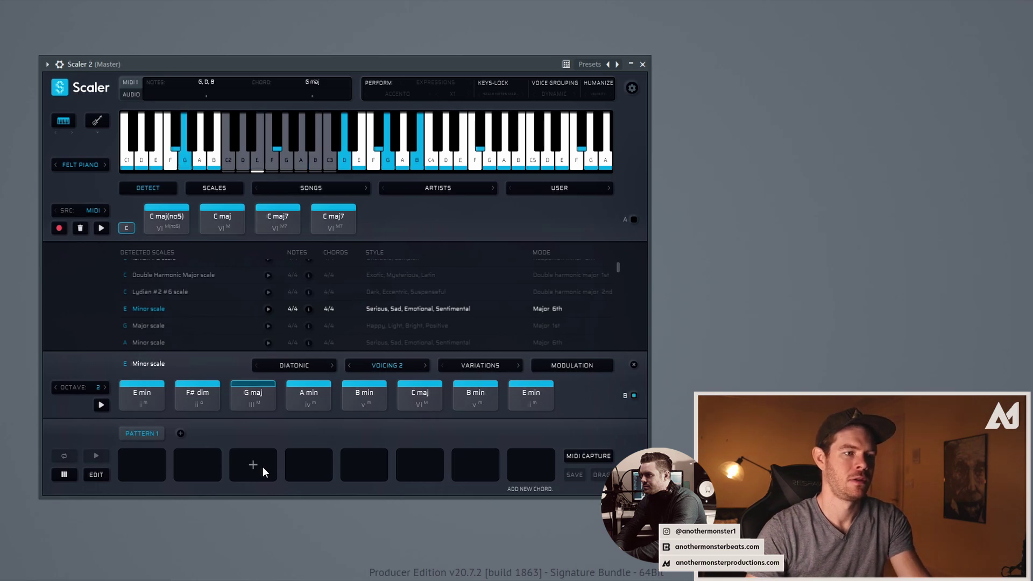
key("v")
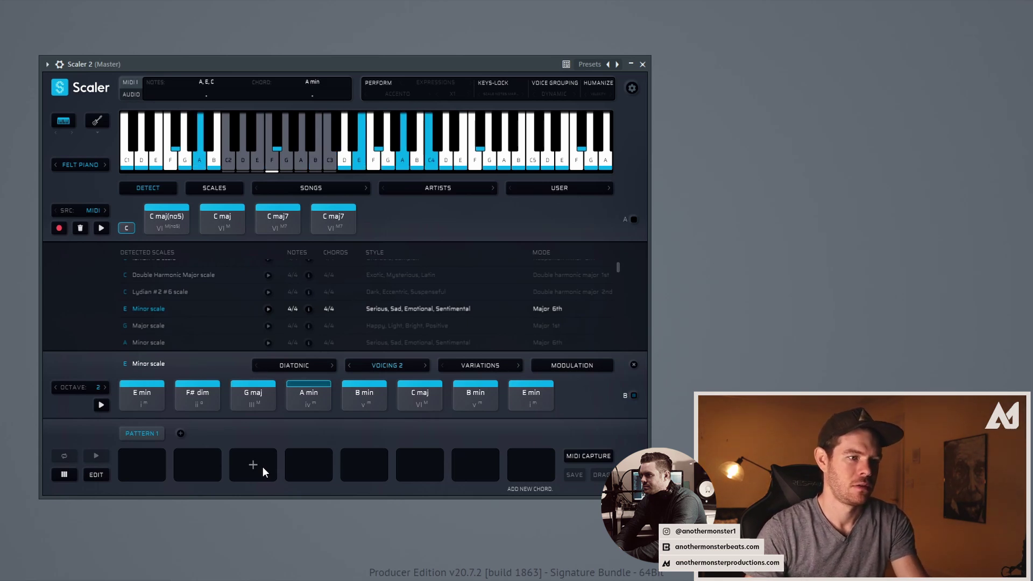
key("b")
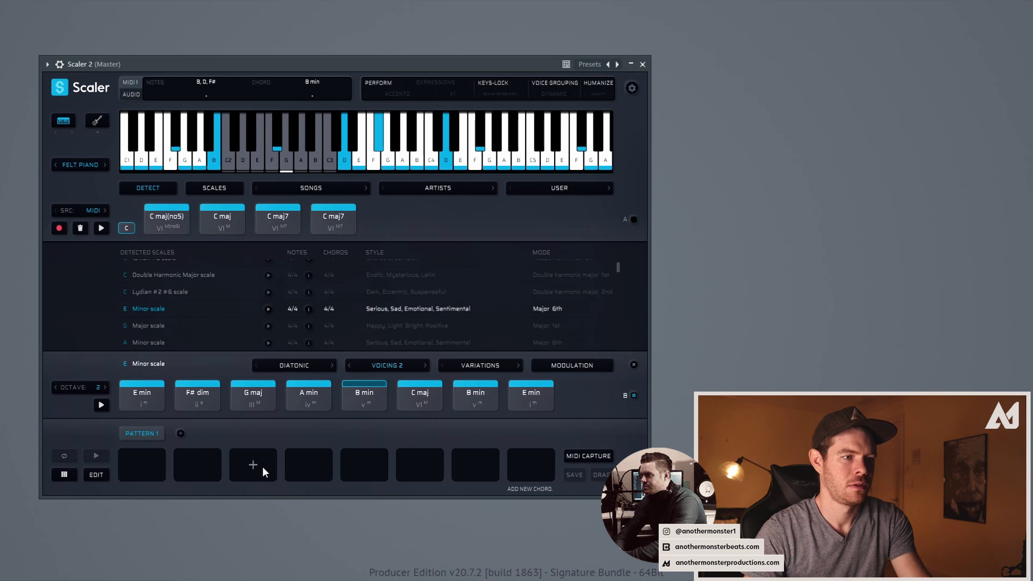
left_click_drag(142, 397, 138, 461)
left_click_drag(253, 398, 198, 464)
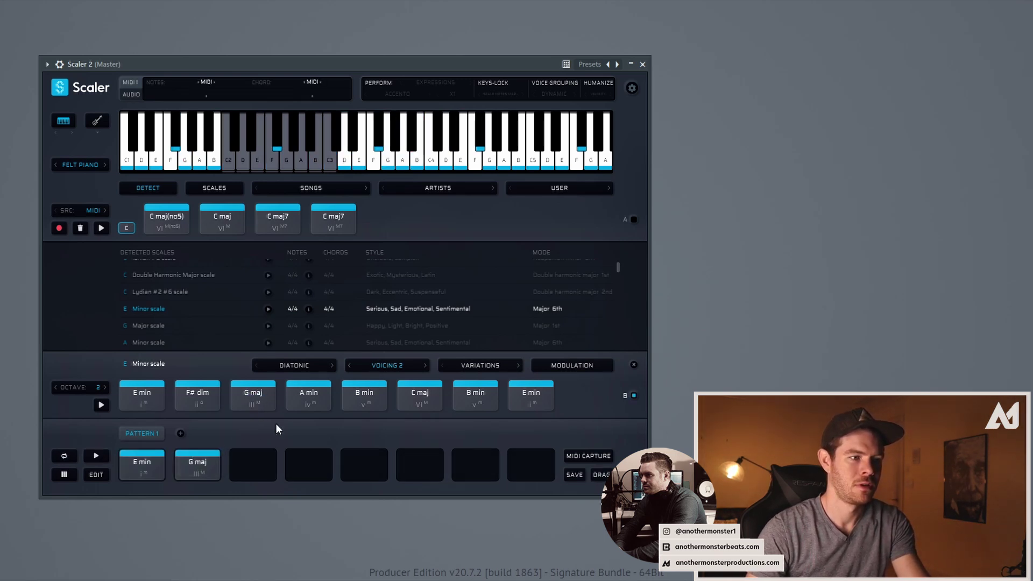
left_click_drag(309, 398, 252, 461)
left_click_drag(363, 397, 309, 462)
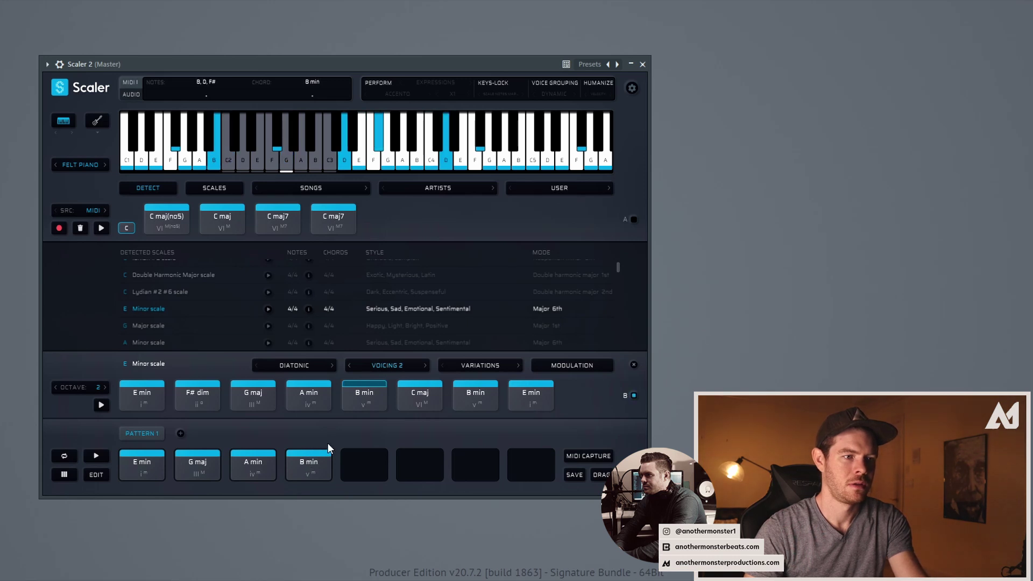
Add A min, C maj, B min and E min to slots 5–8 and play back the progression.
left_click_drag(334, 403, 362, 461)
left_click_drag(420, 405, 420, 463)
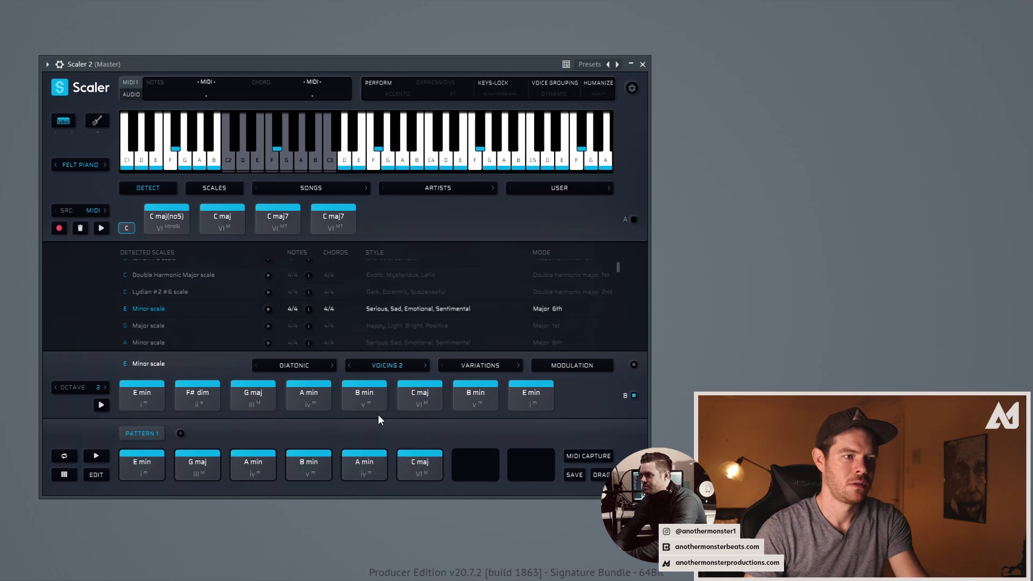
left_click_drag(475, 398, 476, 464)
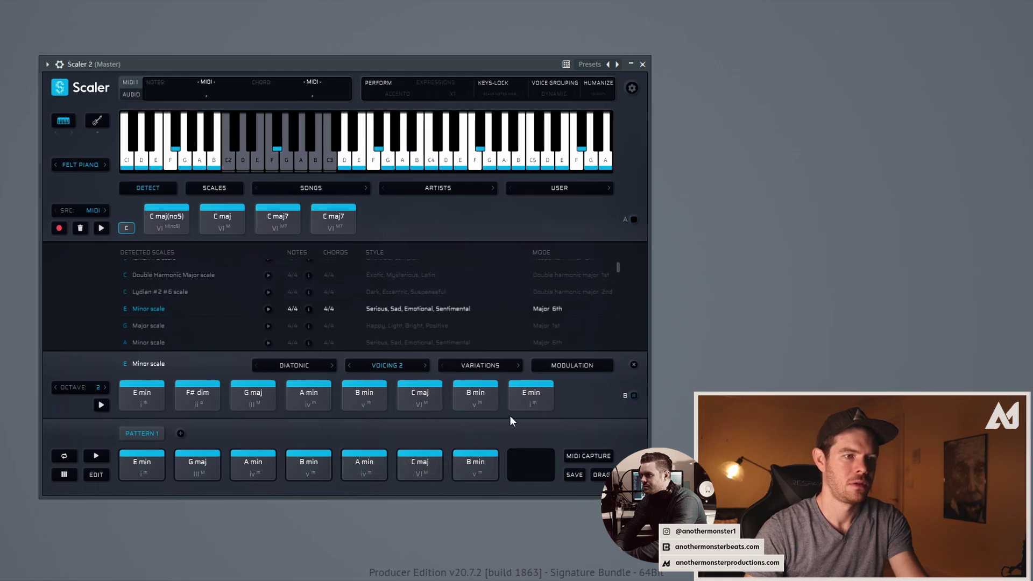
left_click_drag(524, 403, 527, 464)
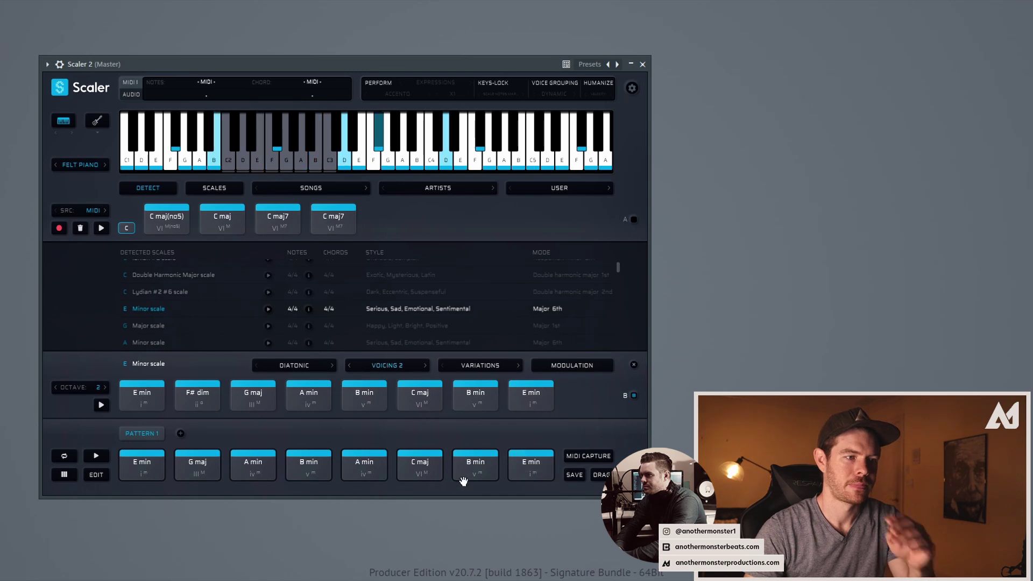
left_click(97, 457)
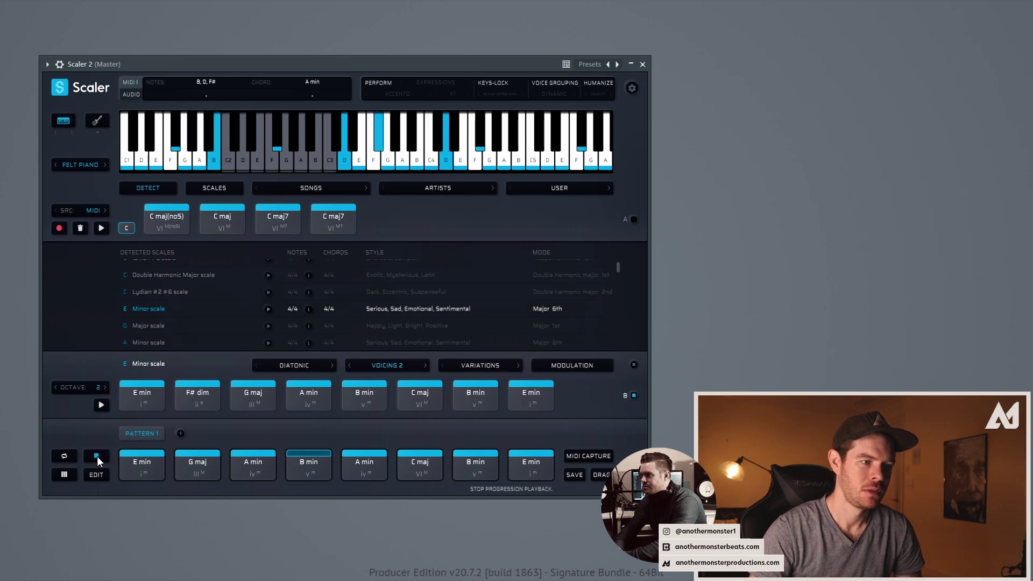
left_click(97, 457)
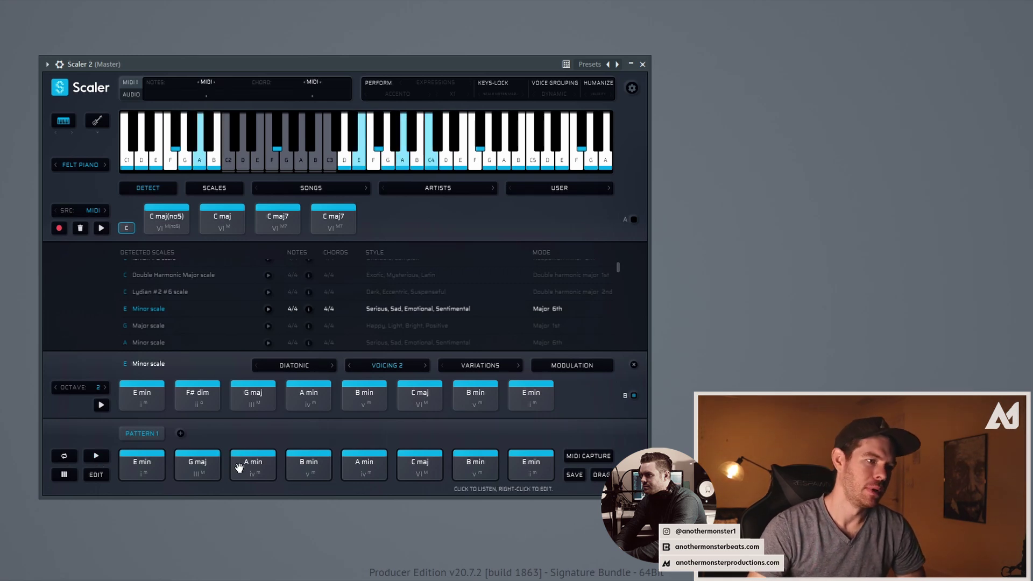
left_click(288, 472)
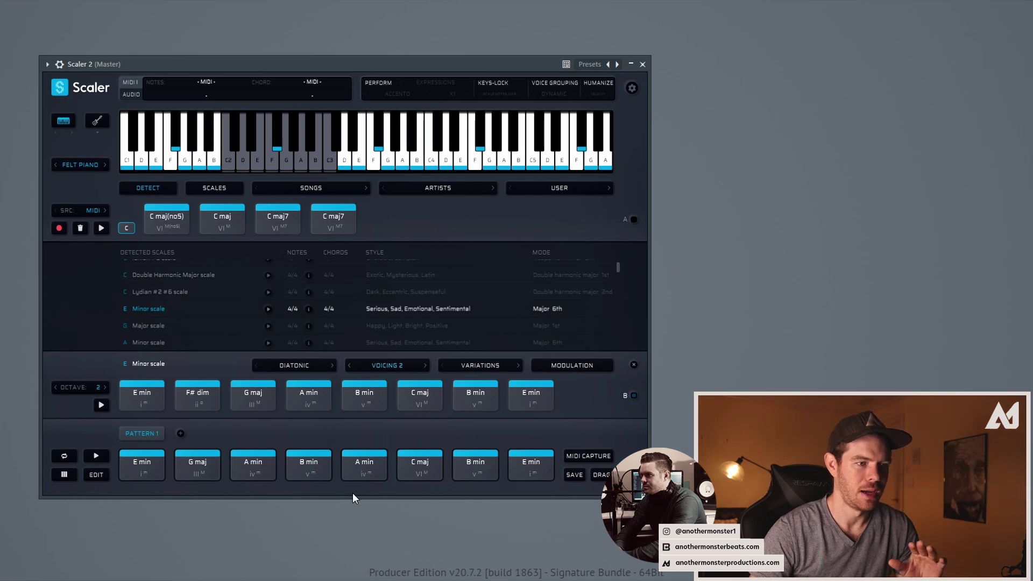
left_click(97, 475)
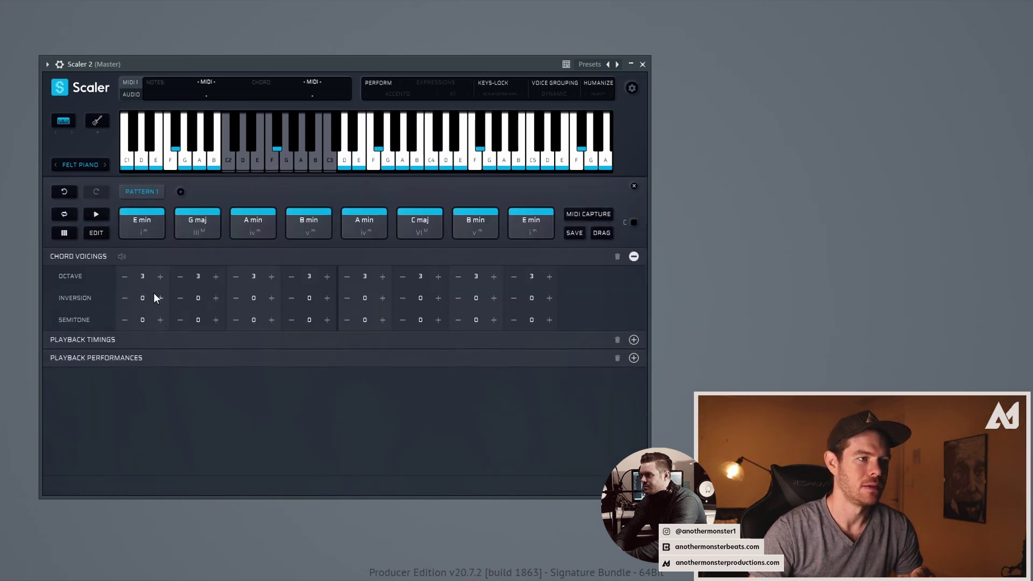
Show Playback Timings, set the G maj chord's duration to x1.5, and play to check.
left_click(70, 339)
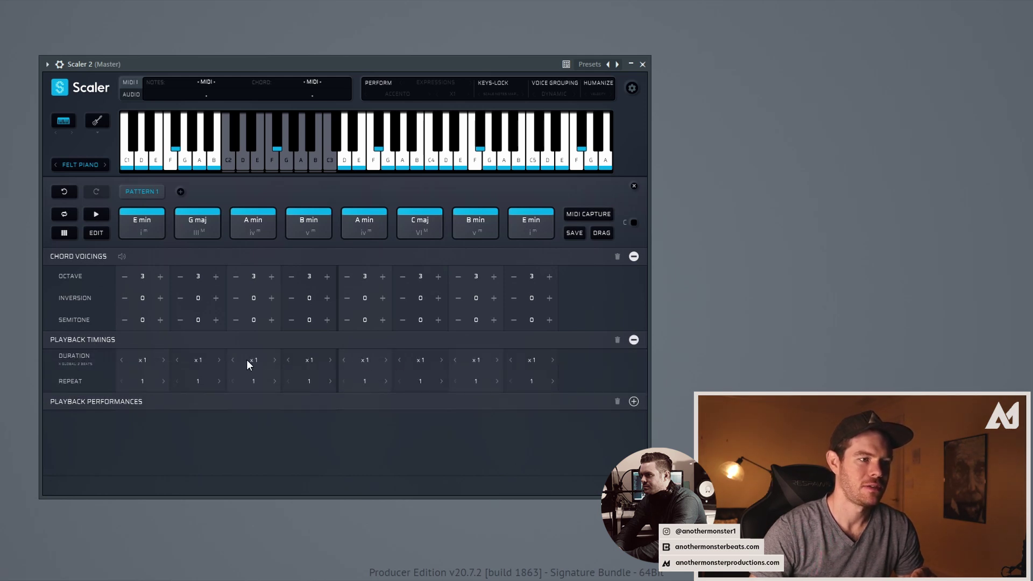
left_click(220, 361)
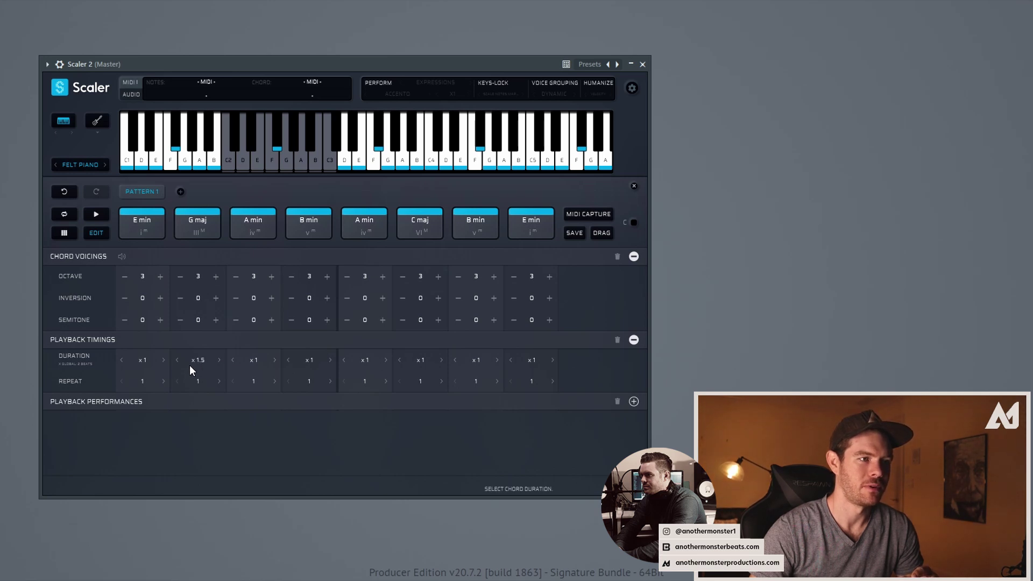
left_click(96, 214)
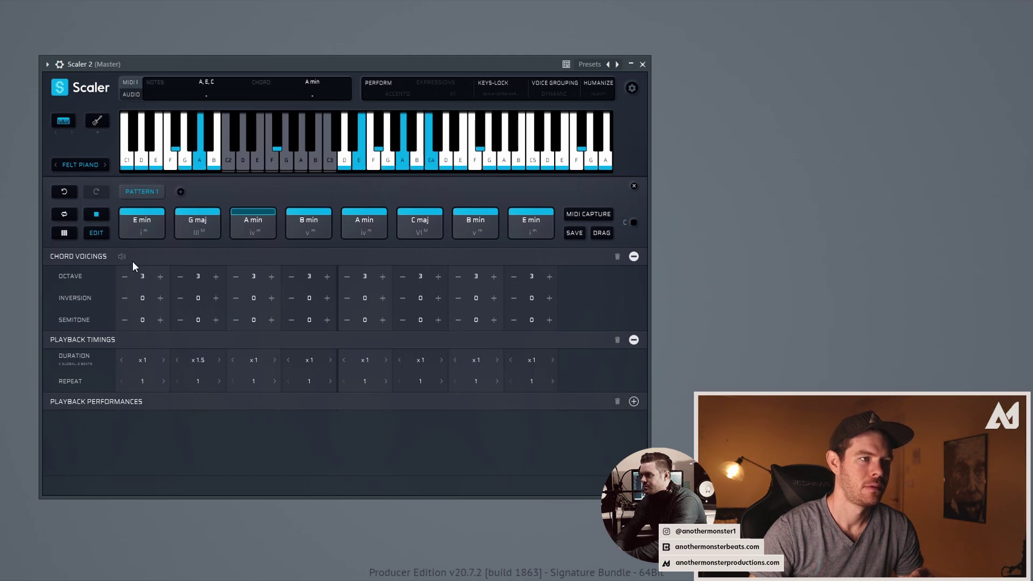
left_click(96, 215)
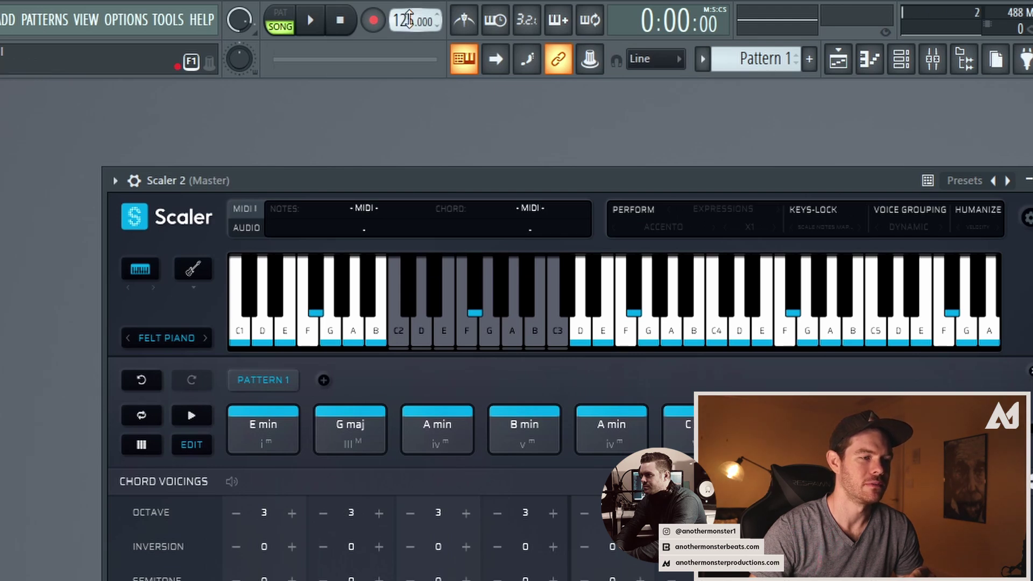
left_click(454, 410)
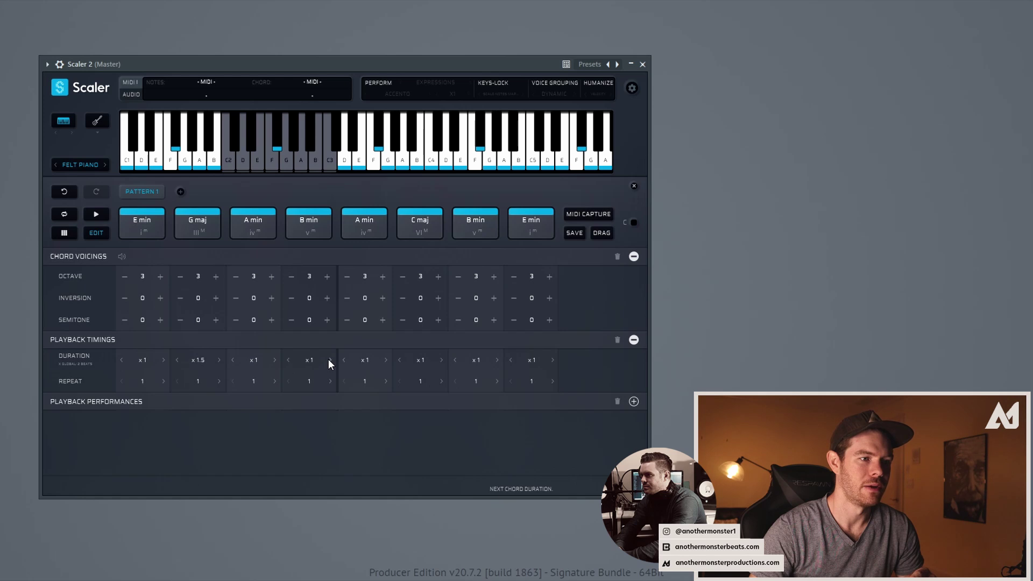
Set the B min, C maj and final E min chords to x1.5 duration and play.
left_click(328, 360)
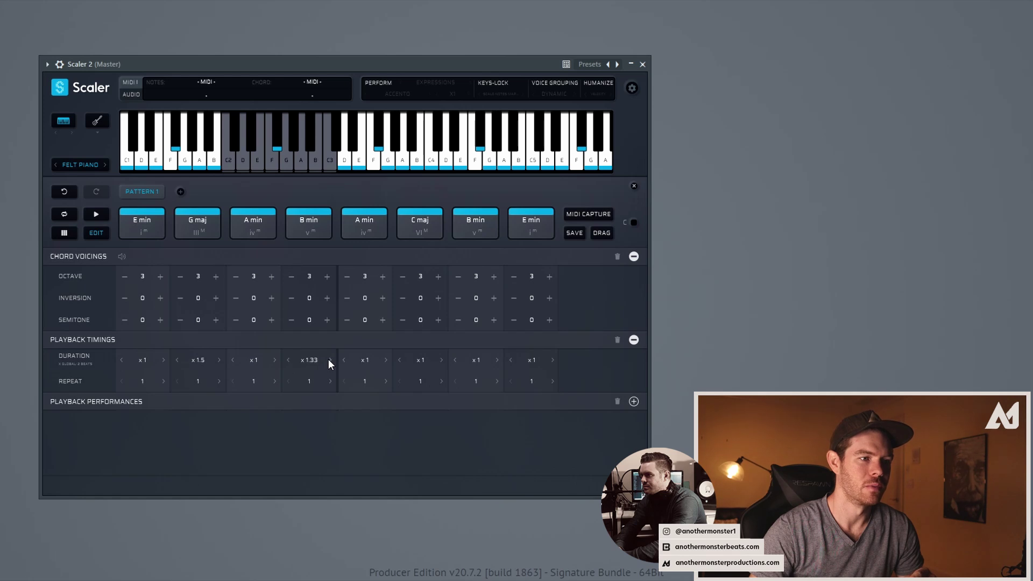
left_click(288, 361)
left_click(420, 361)
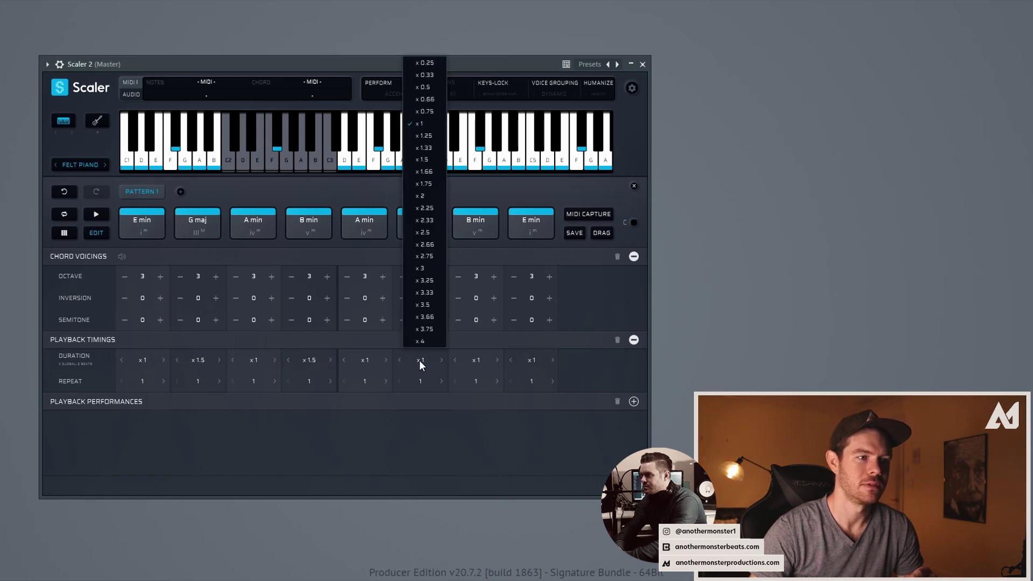
left_click(420, 160)
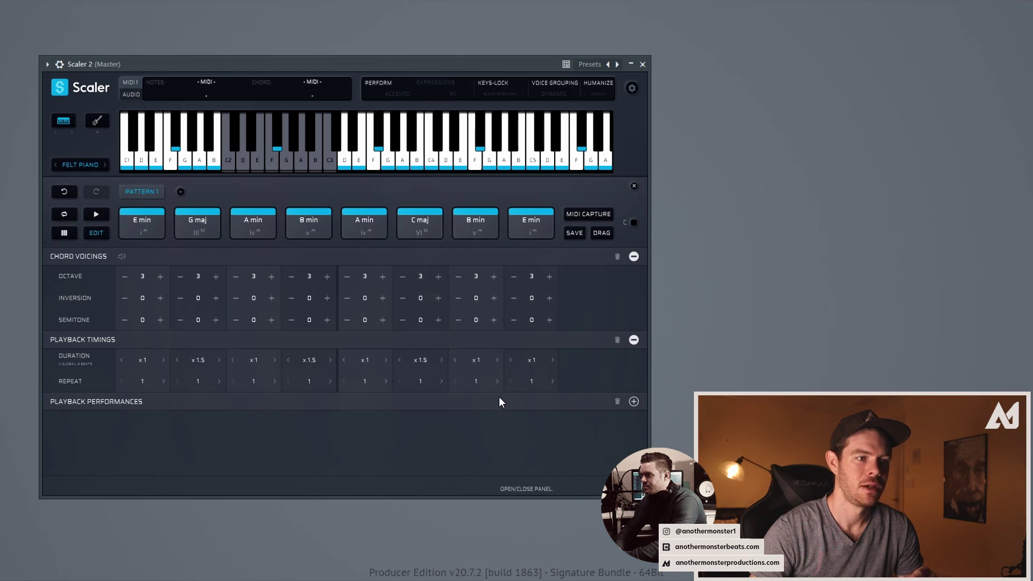
left_click(553, 364)
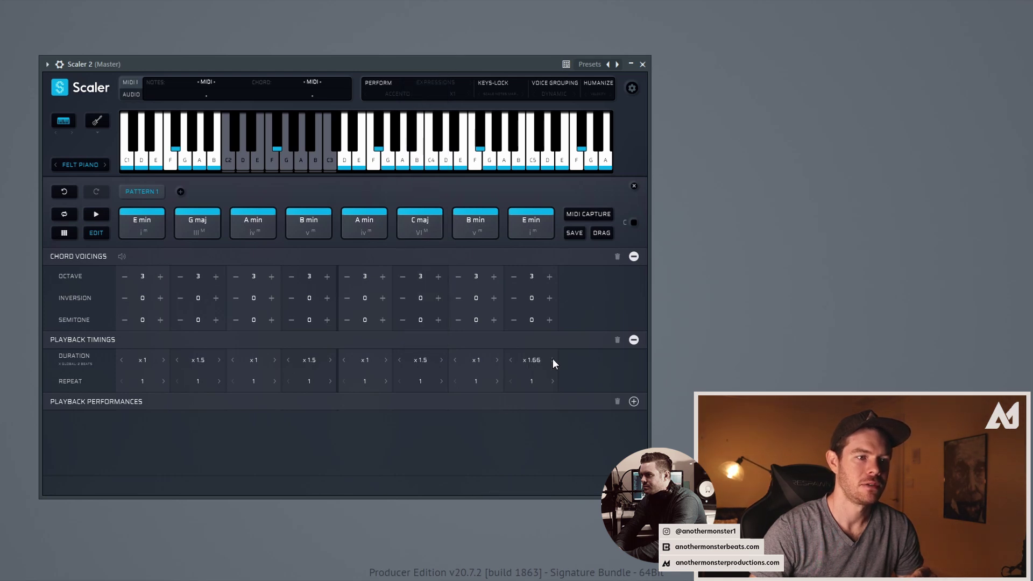
left_click(96, 214)
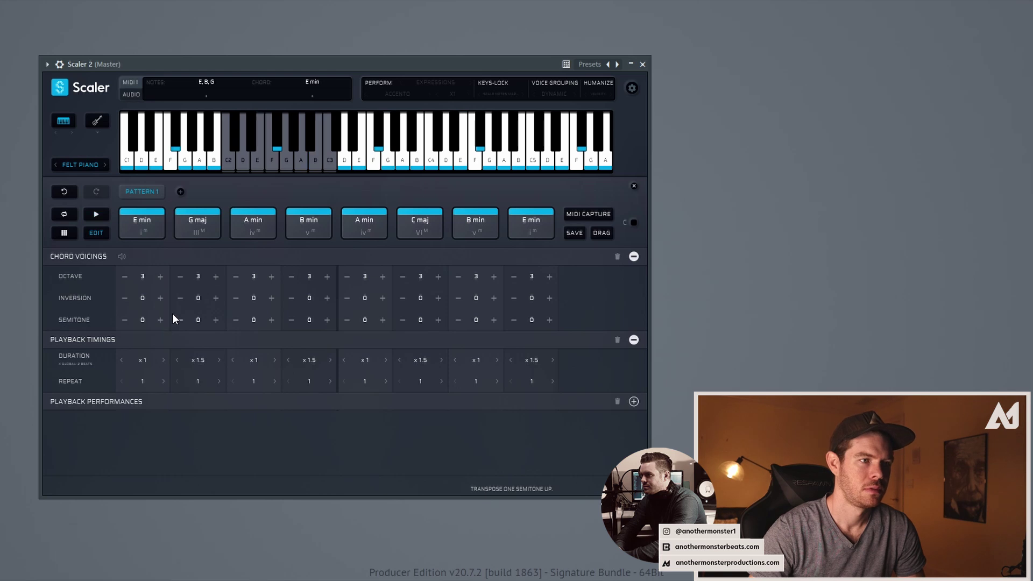
Return to chord browsing and switch the chord set to Voicing 6, auditioning A min.
left_click(96, 232)
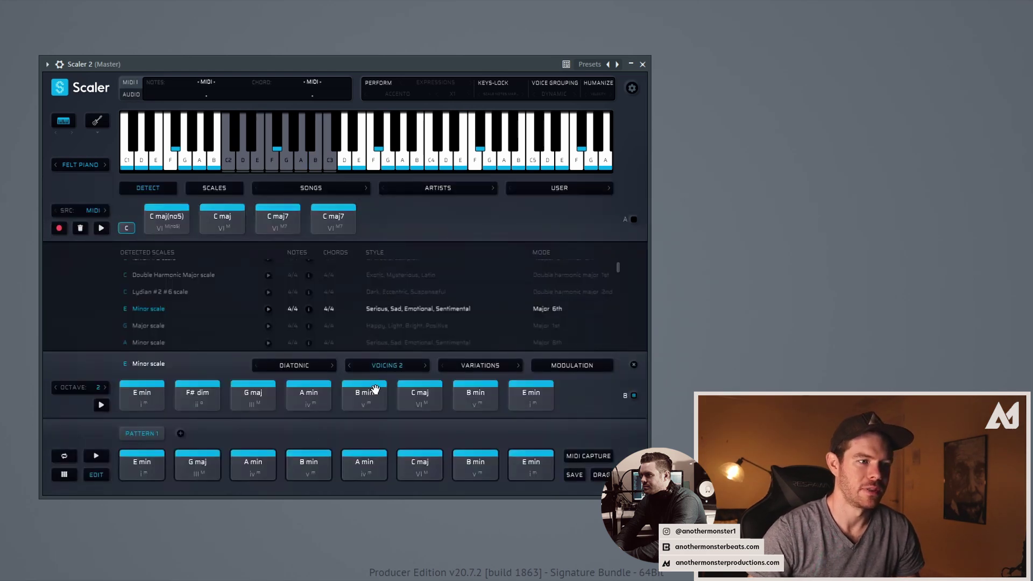
left_click(251, 461)
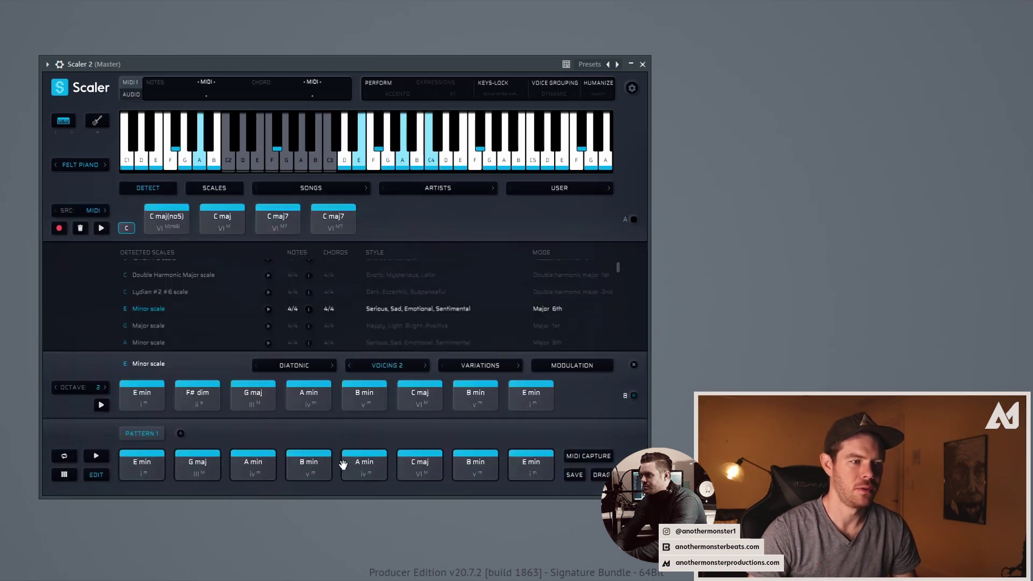
left_click(364, 471)
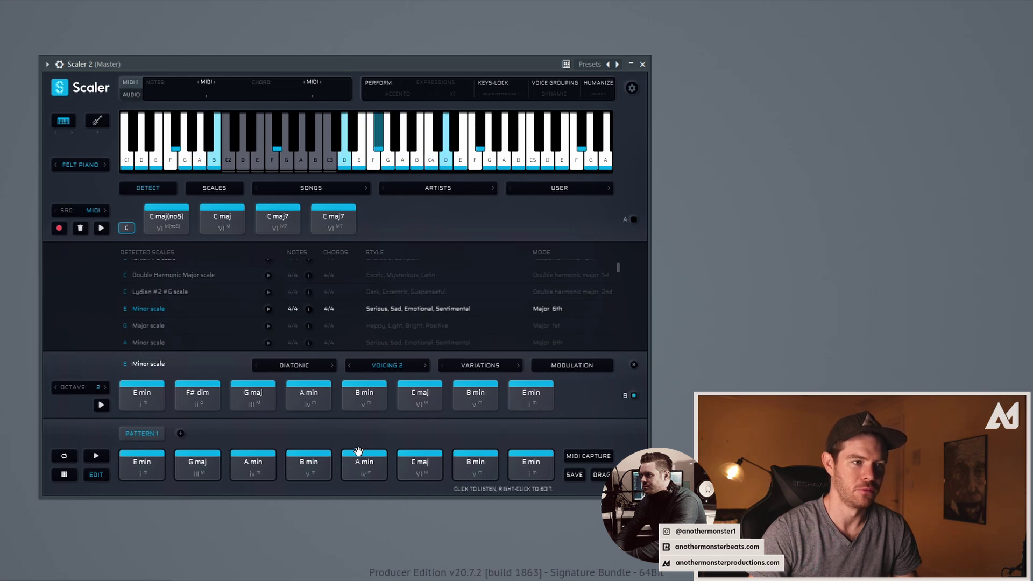
left_click(392, 368)
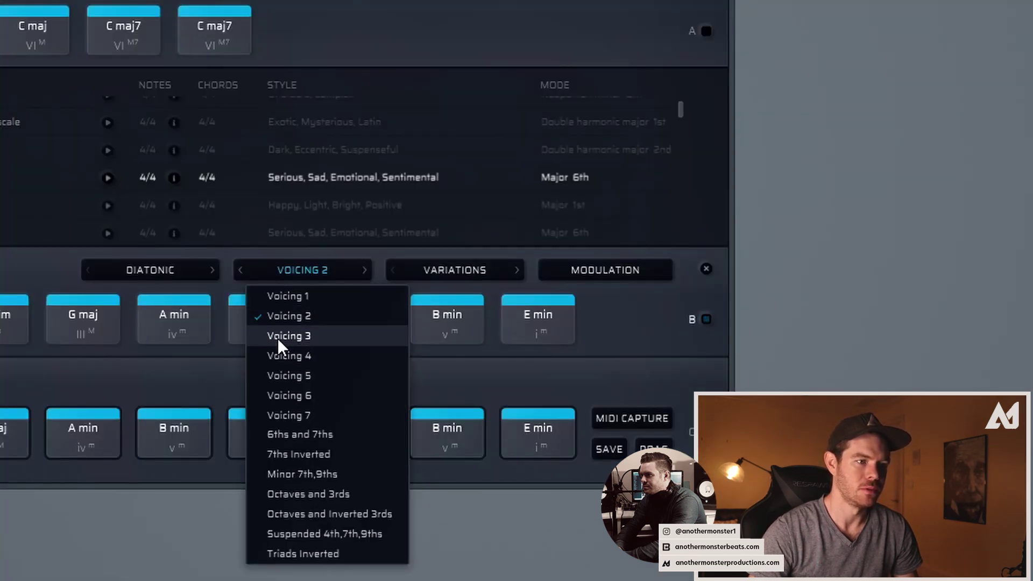
left_click(285, 394)
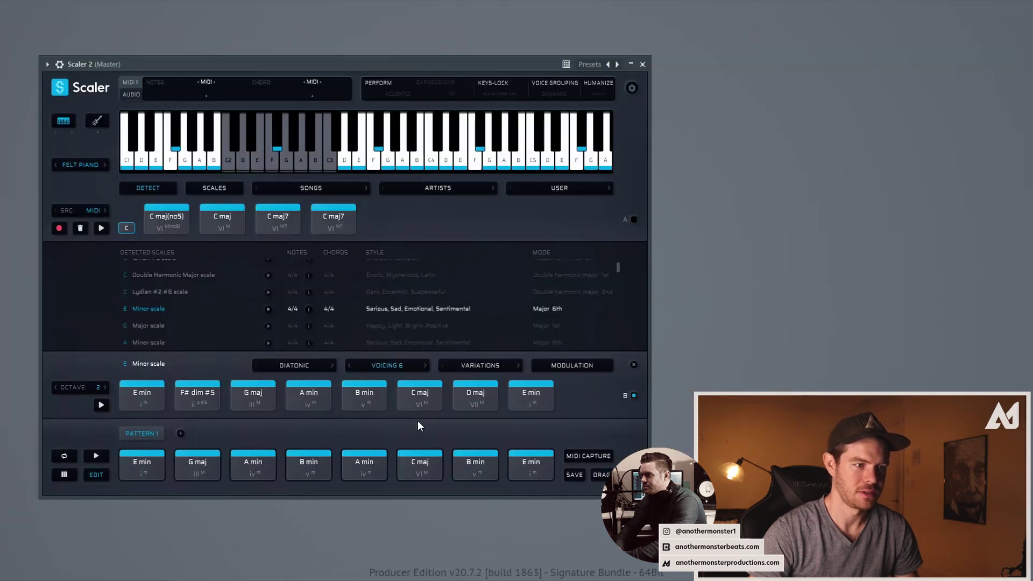
left_click(358, 474)
left_click(305, 398)
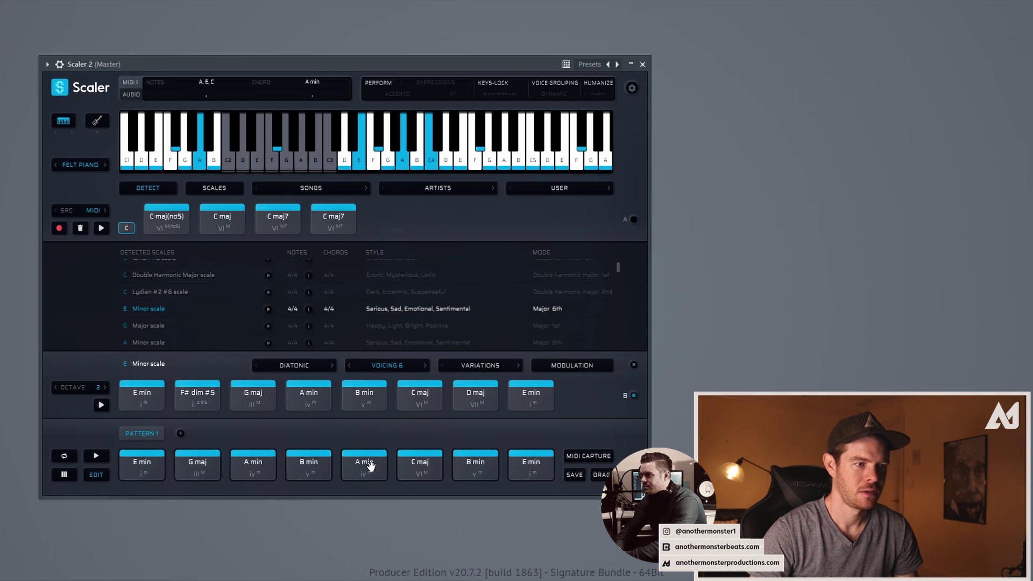
Switch the chord set to Voicing 7, audition A min, and play the full progression.
left_click(397, 368)
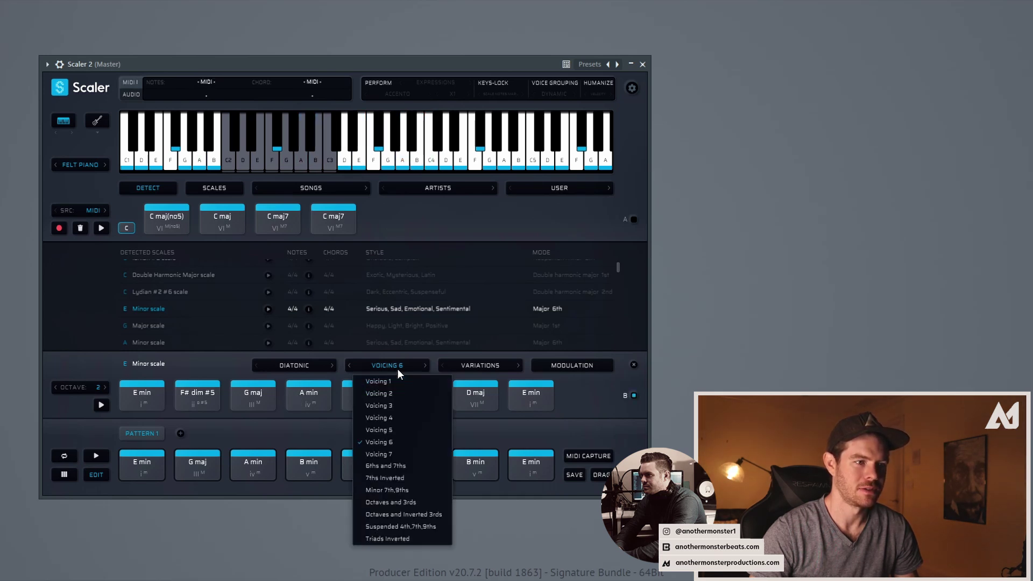
left_click(385, 454)
left_click(319, 400)
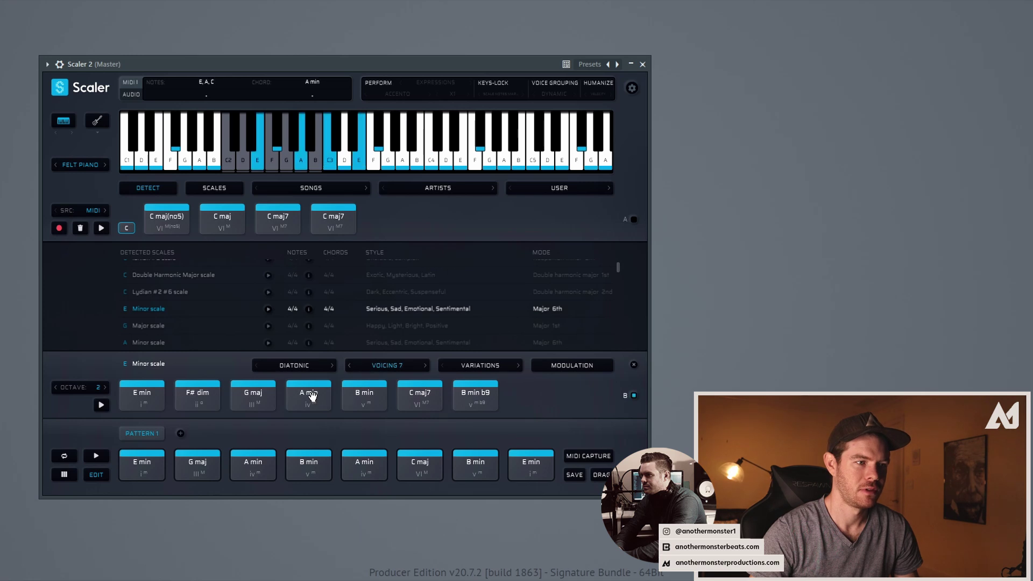
left_click(309, 394)
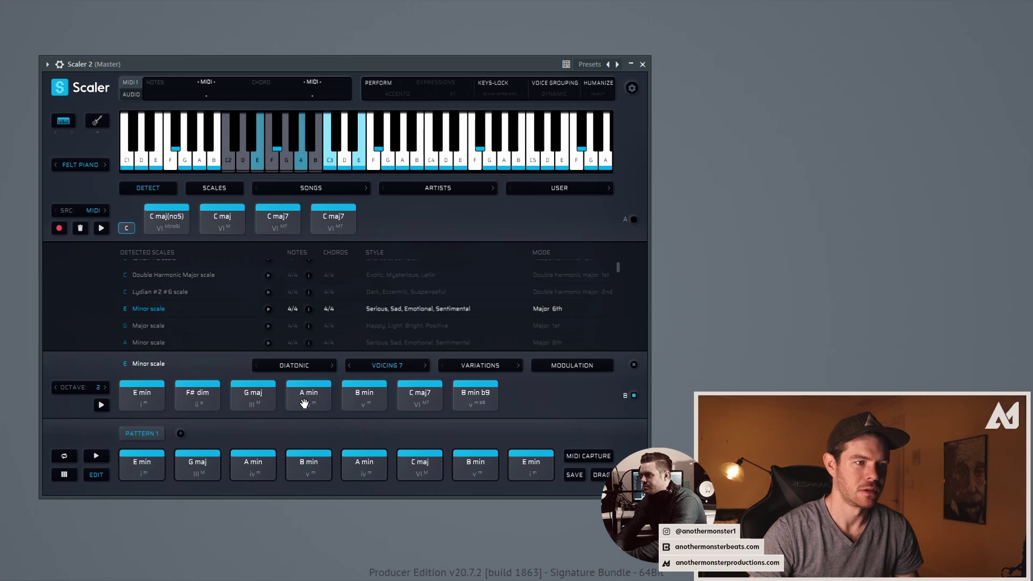
left_click(364, 463)
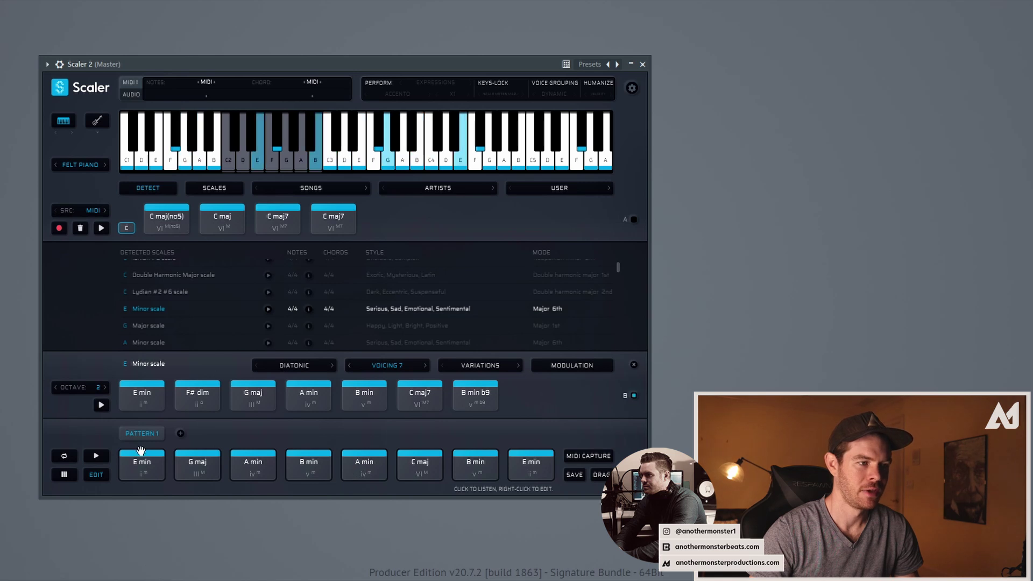
left_click(100, 457)
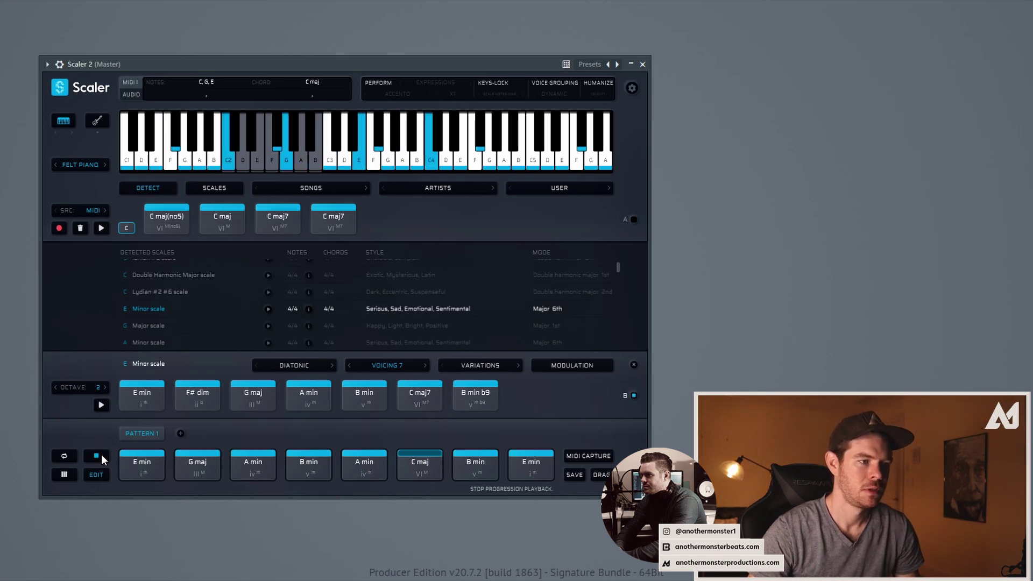
left_click(97, 457)
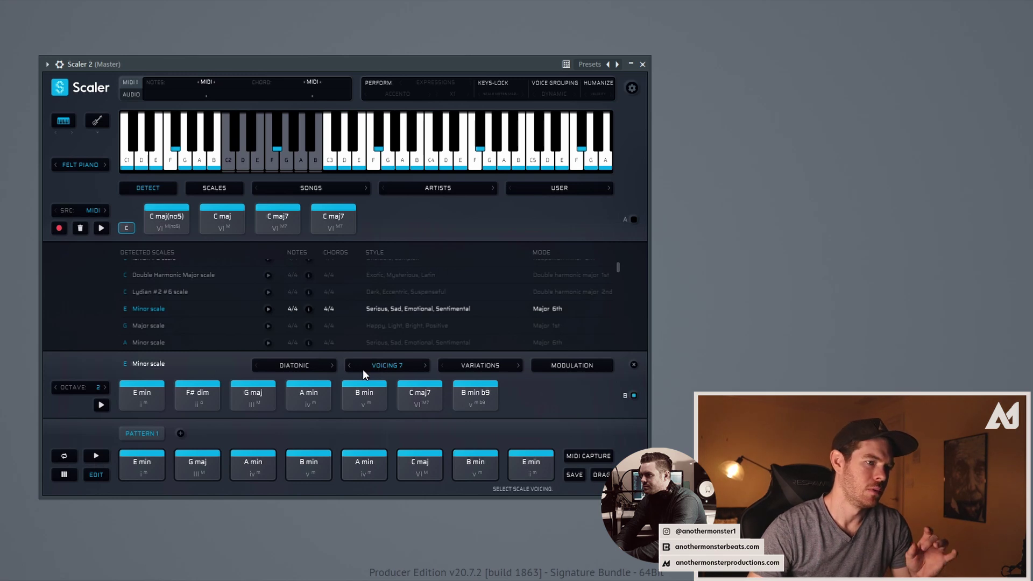
left_click(388, 366)
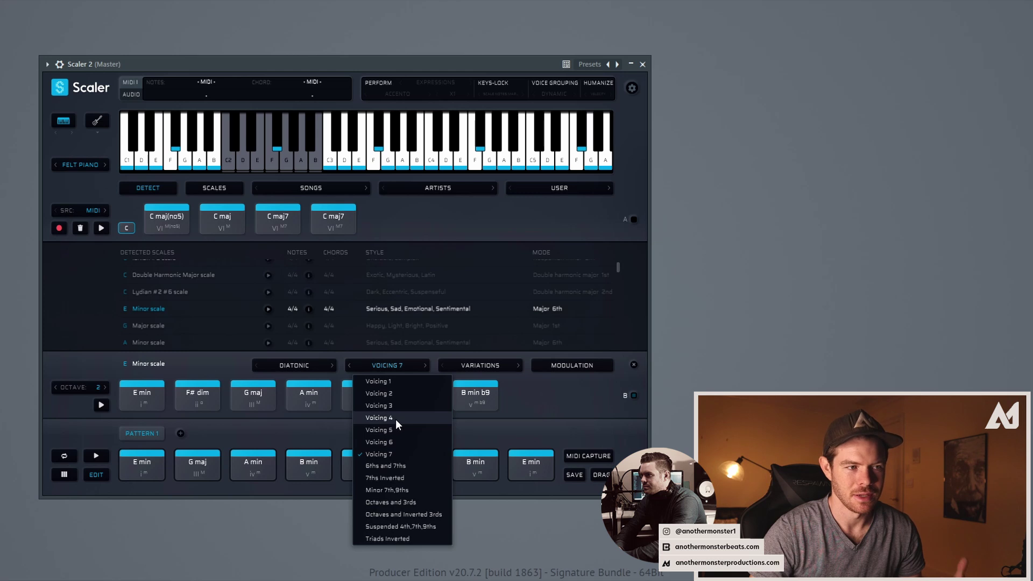
Try Voicing 1, then drag Voicing 3's A min into pattern slot 5 and play the progression.
left_click(387, 382)
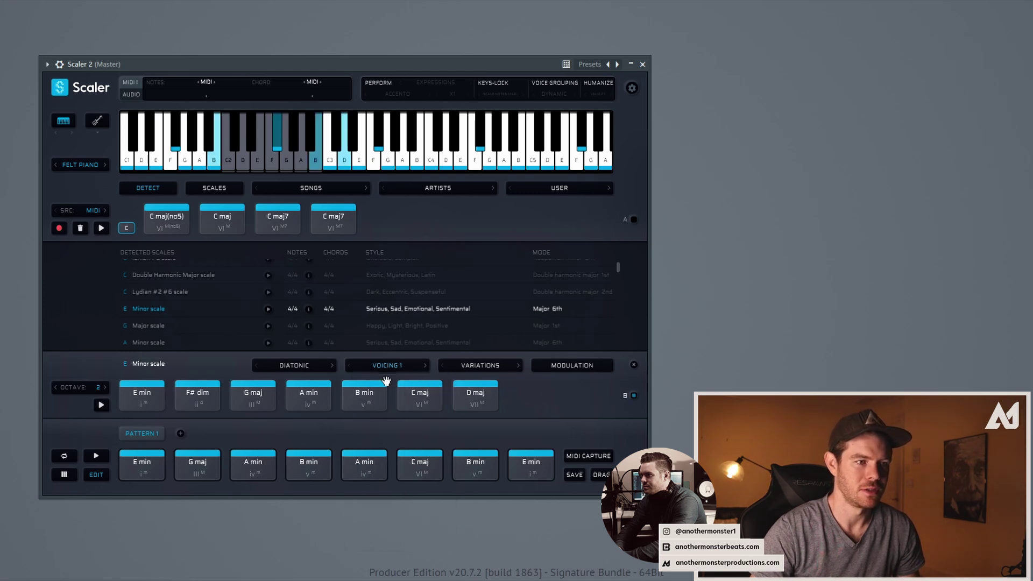
left_click(307, 395)
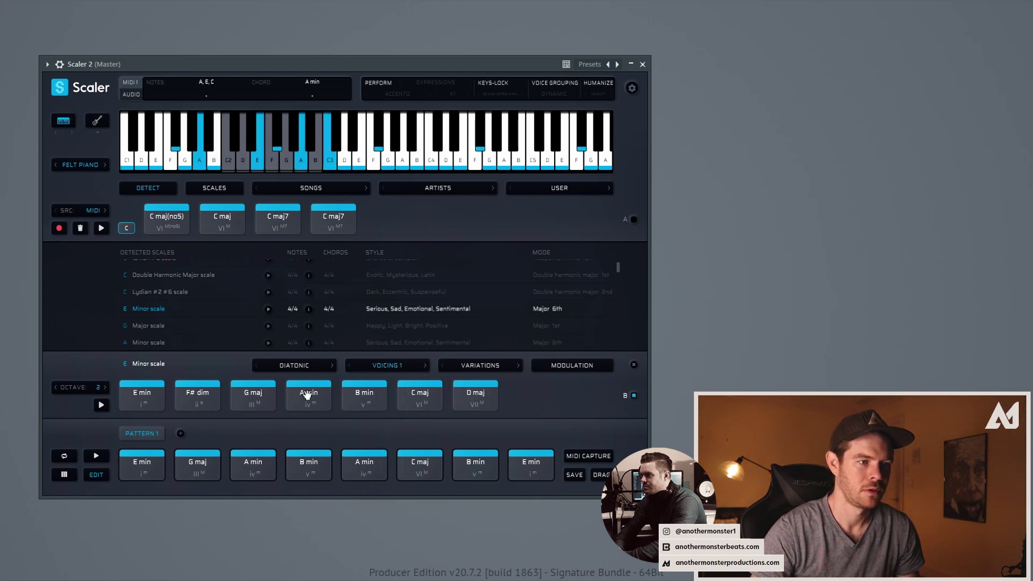
left_click(96, 457)
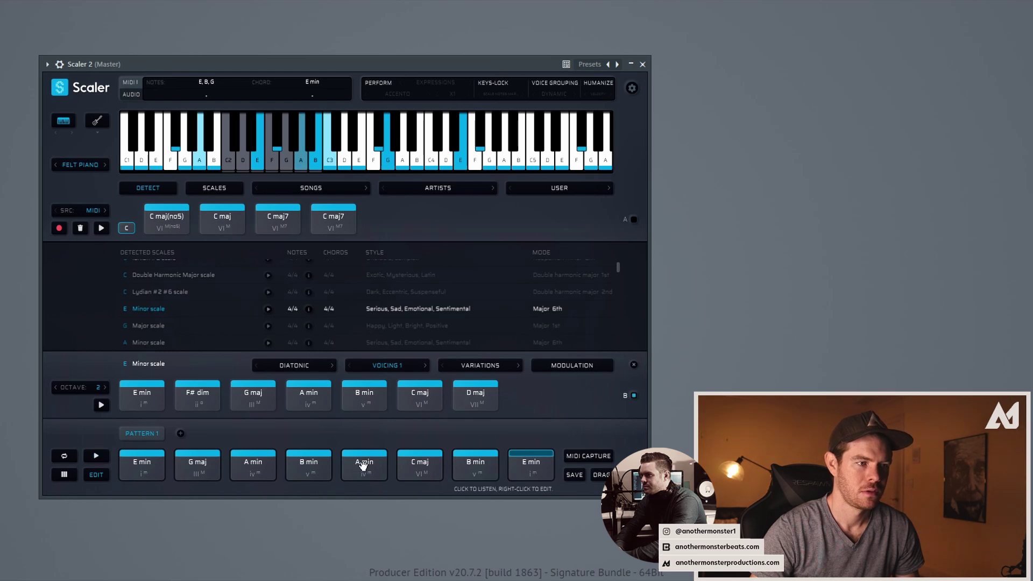
left_click(386, 369)
left_click(385, 402)
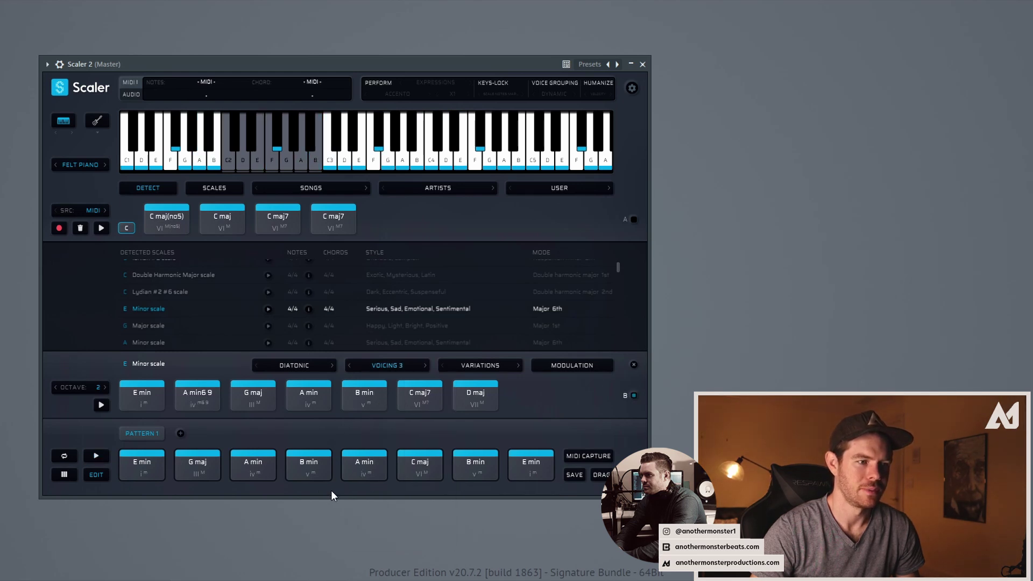
left_click(303, 393)
left_click_drag(303, 393, 353, 461)
left_click(96, 456)
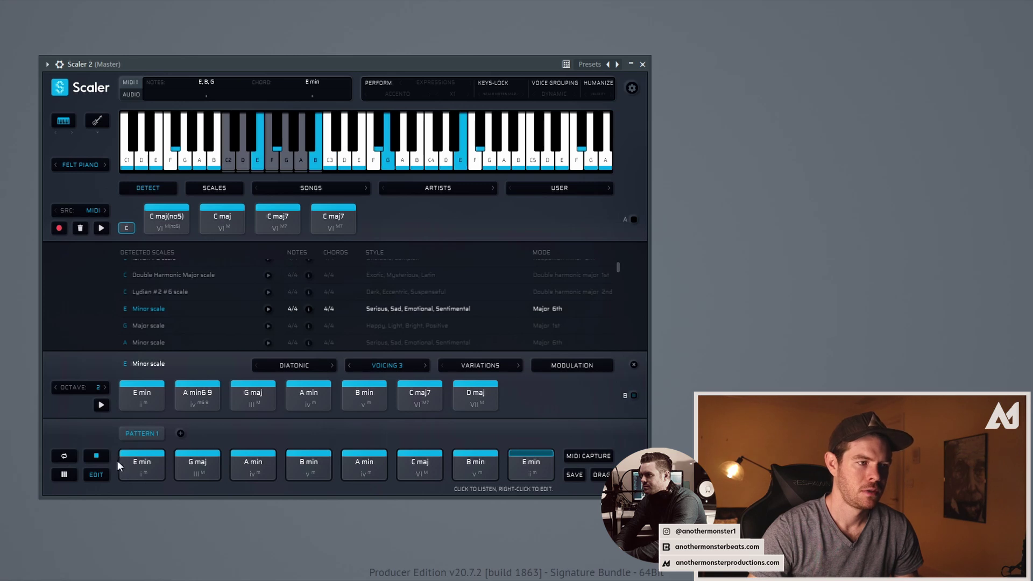
left_click(96, 458)
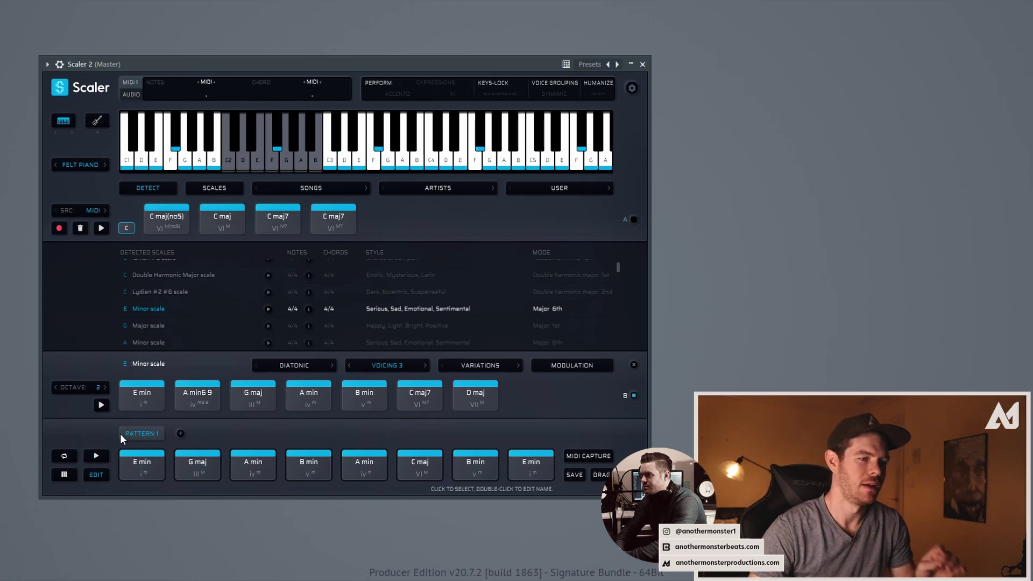
Switch to Voicing 4, put its B min in the seventh slot, and play the progression.
left_click(368, 465)
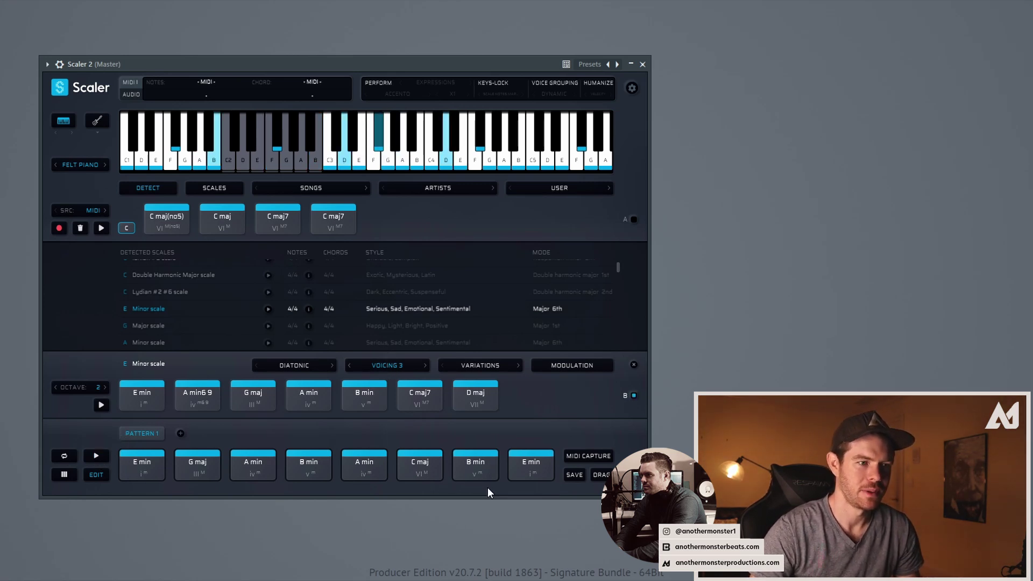
left_click(365, 388)
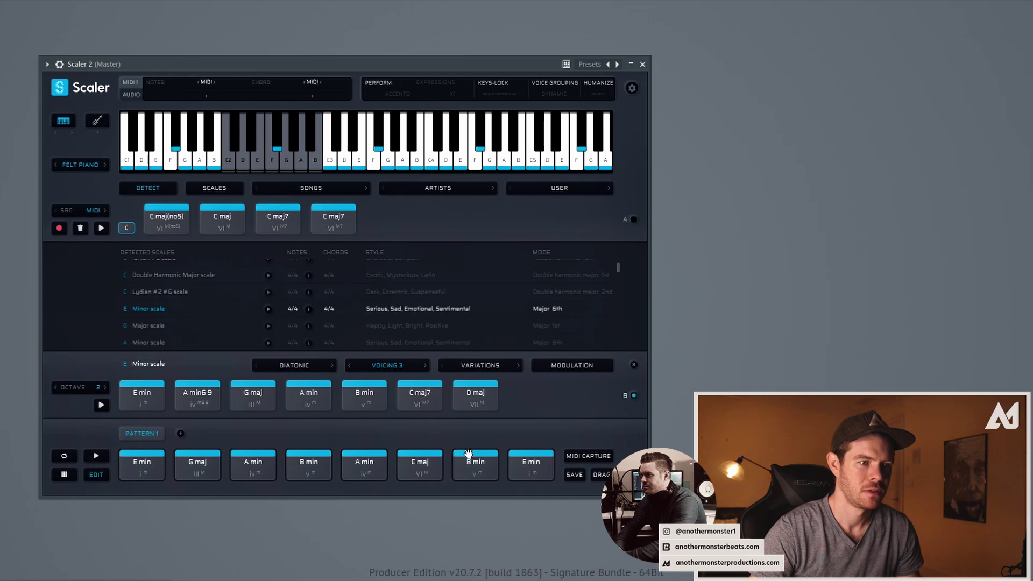
left_click(355, 390)
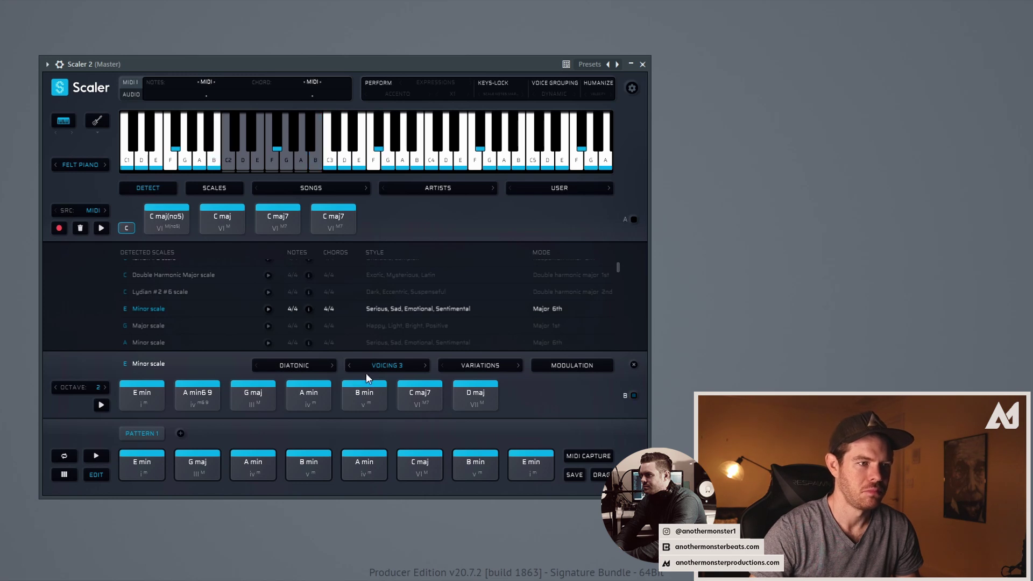
left_click(370, 370)
left_click(386, 415)
left_click(363, 392)
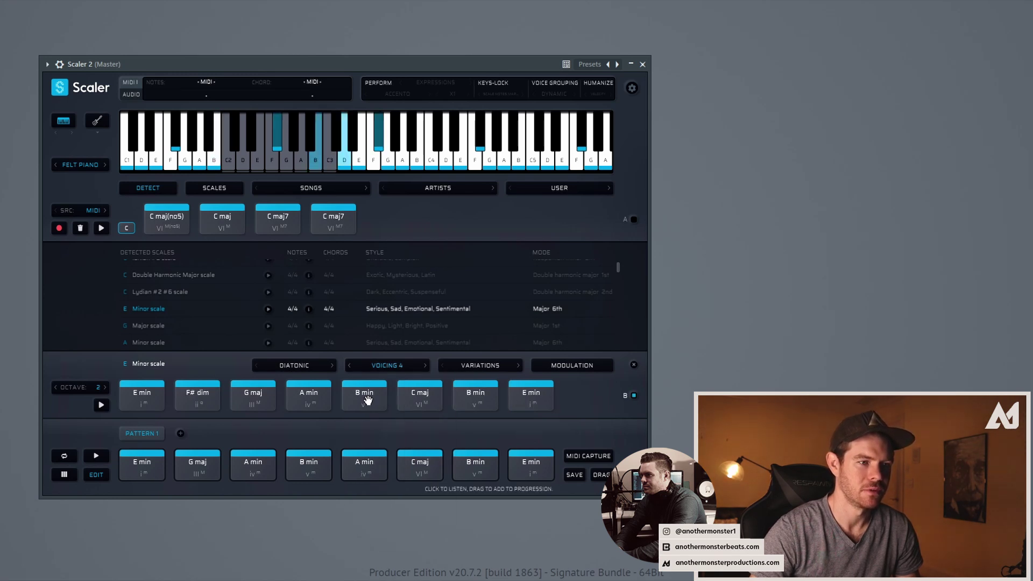
left_click(472, 458)
left_click(369, 404)
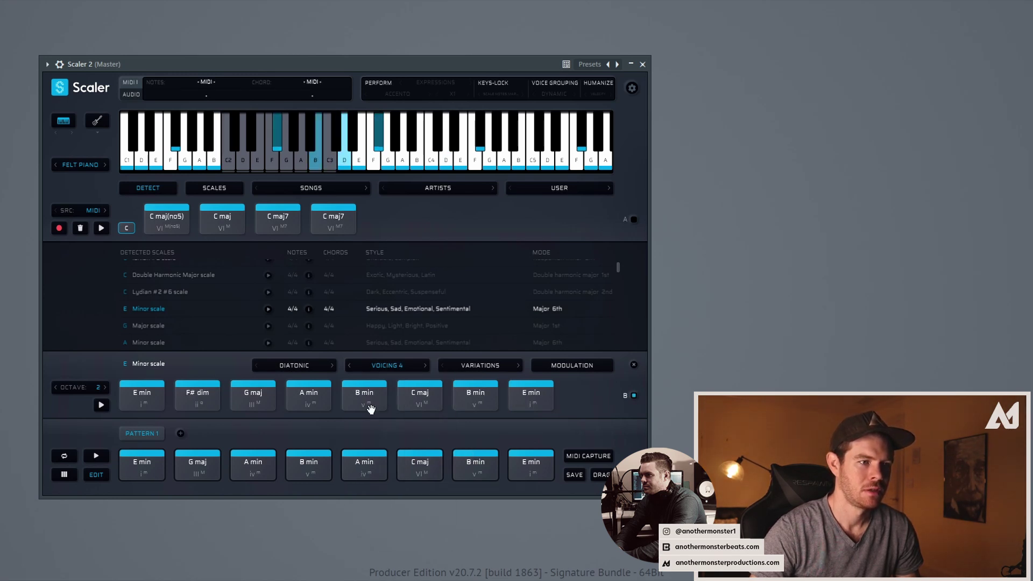
left_click(473, 462)
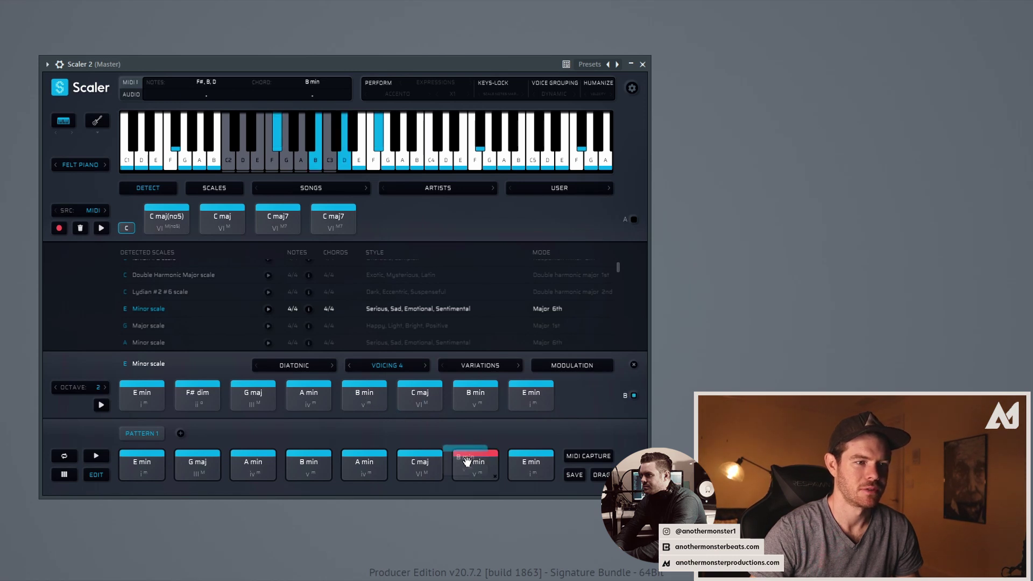
left_click(96, 457)
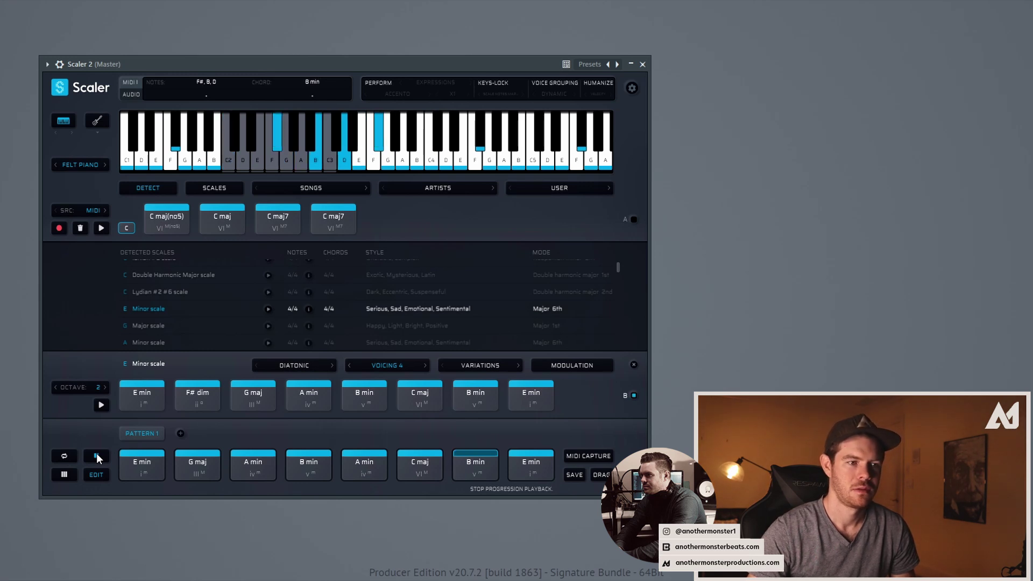
left_click(96, 455)
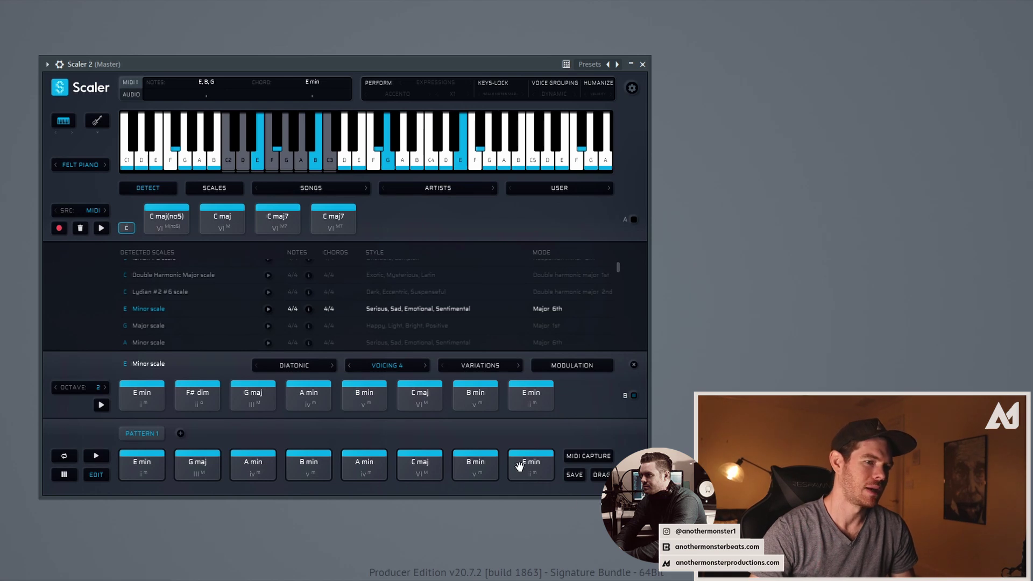
Replace the final chord with the Voicing 4 E min and play the progression.
left_click(530, 396)
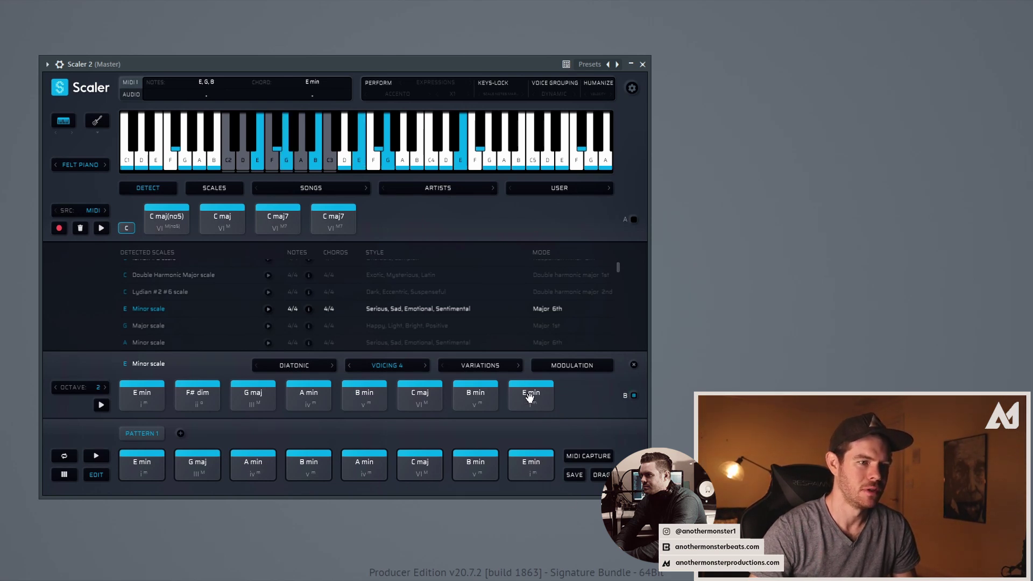
left_click(538, 455)
left_click_drag(530, 396, 530, 469)
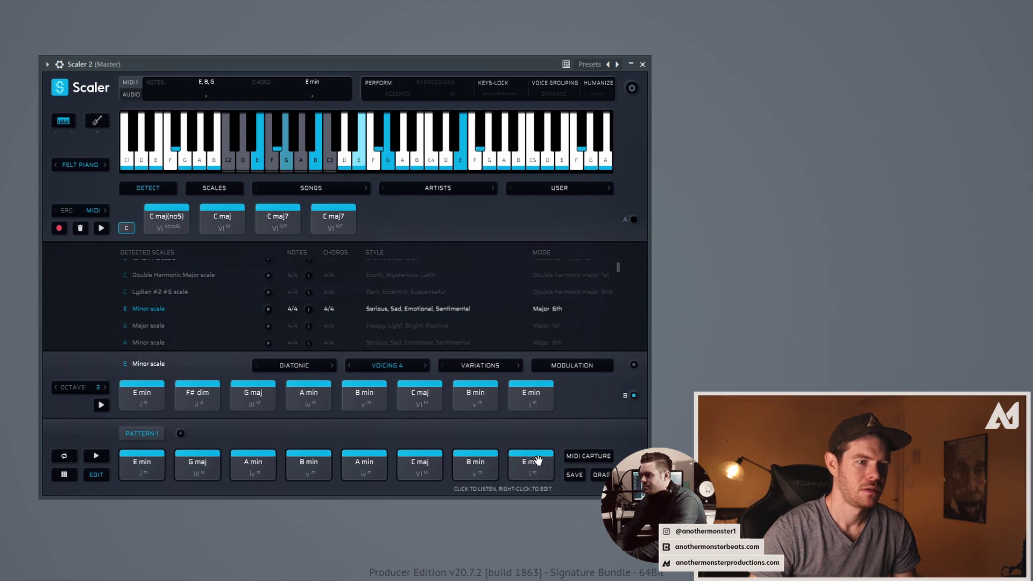
left_click(96, 457)
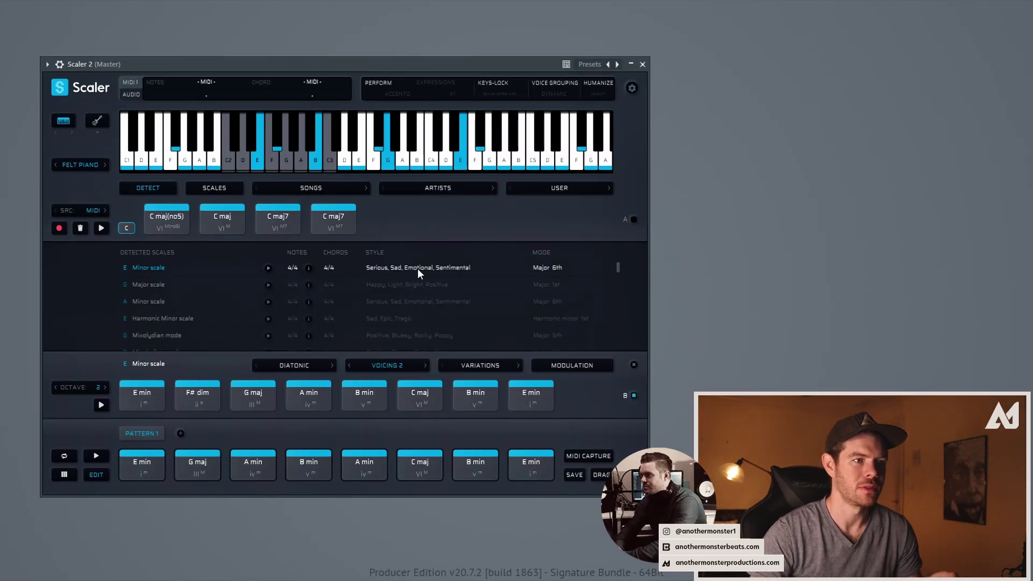
Enable PERFORM, try Arpeggio, then switch to Strumming (Alternate, Medium) and play the progression.
left_click(376, 82)
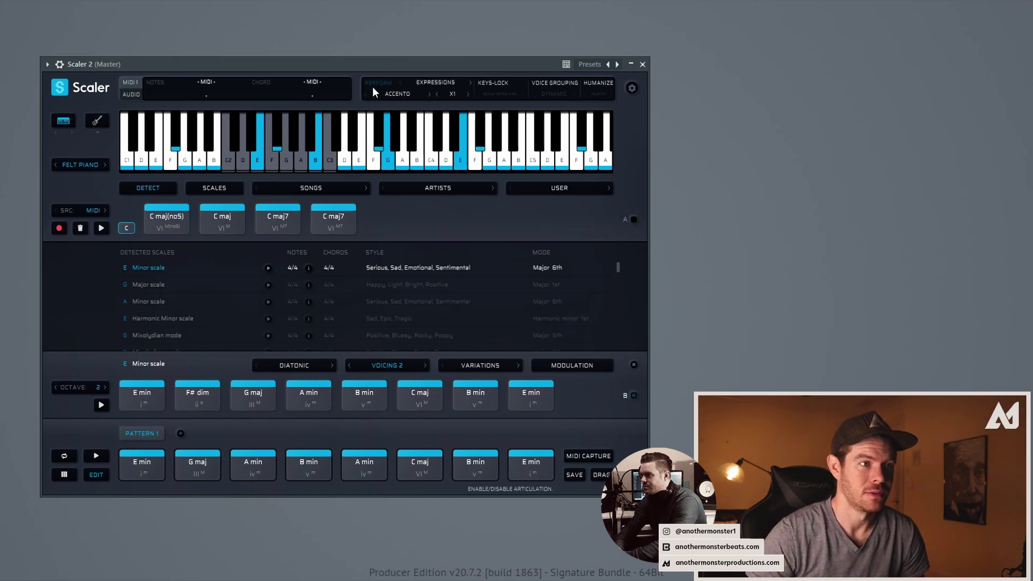
left_click(428, 81)
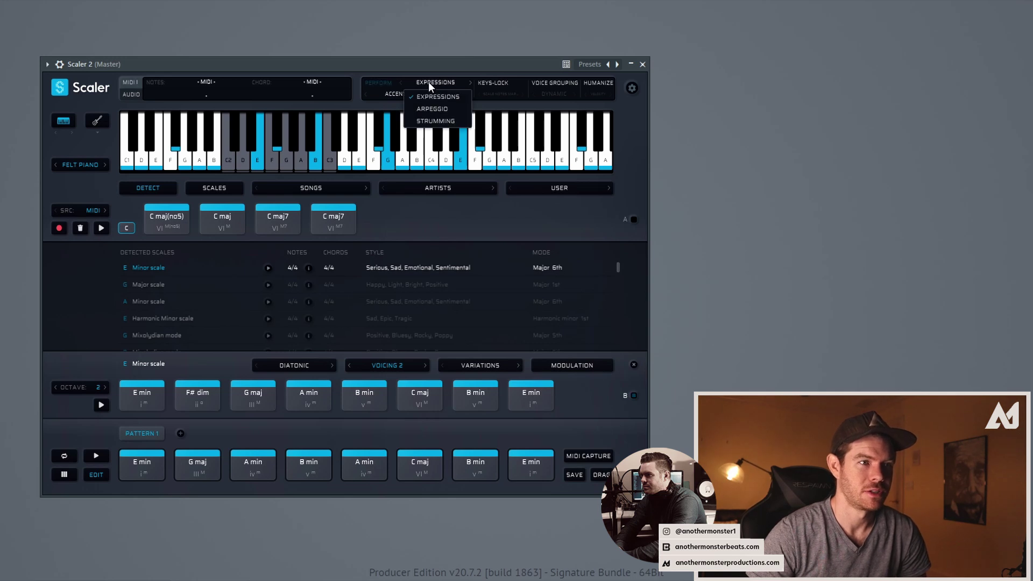
left_click(425, 110)
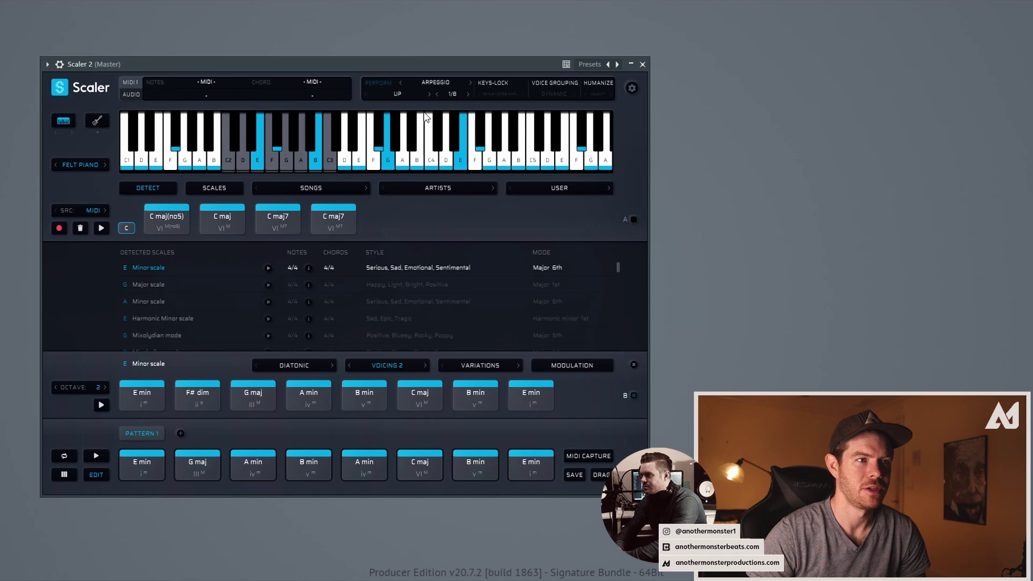
left_click(98, 460)
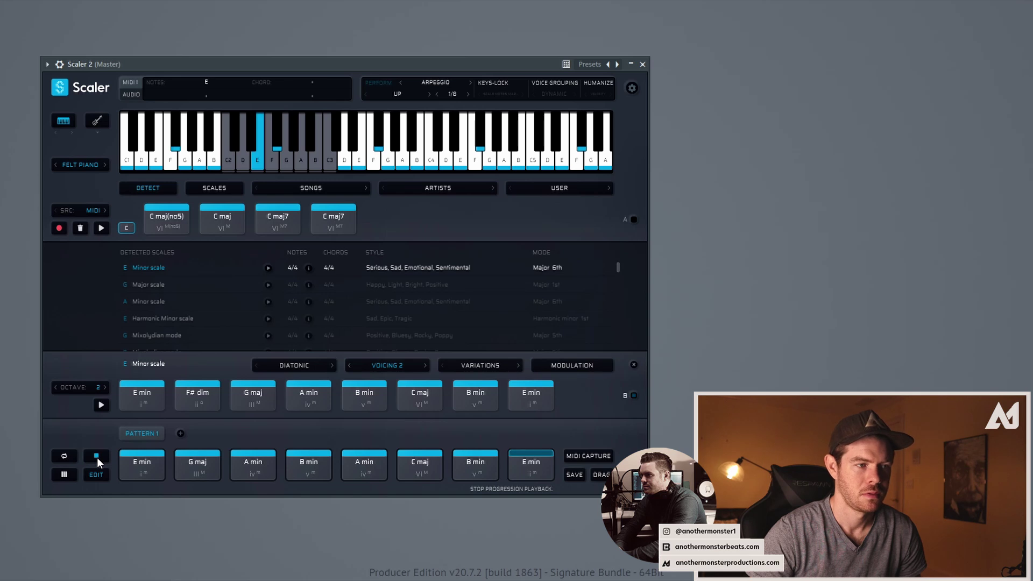
left_click(97, 457)
left_click(422, 82)
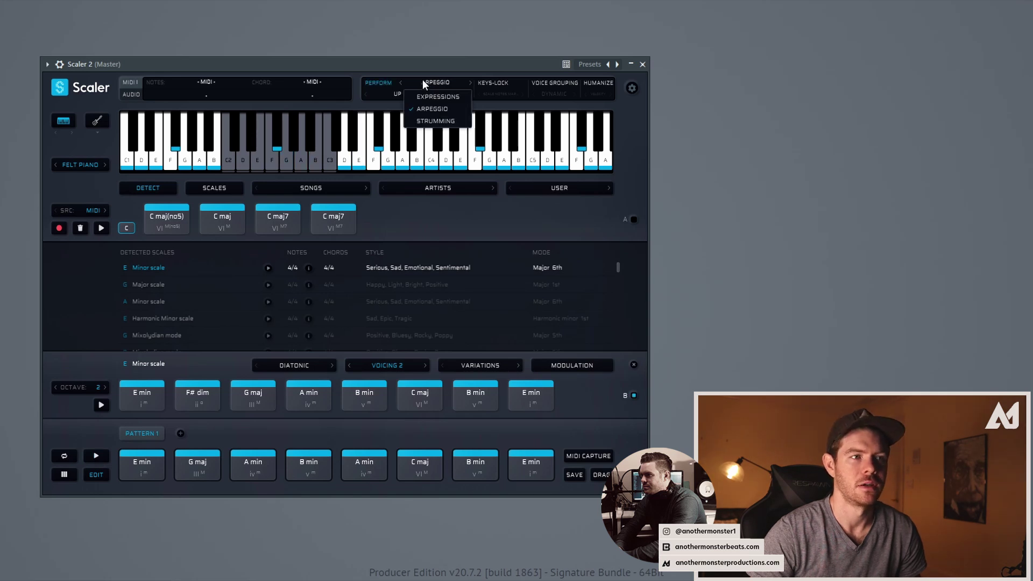
left_click(436, 121)
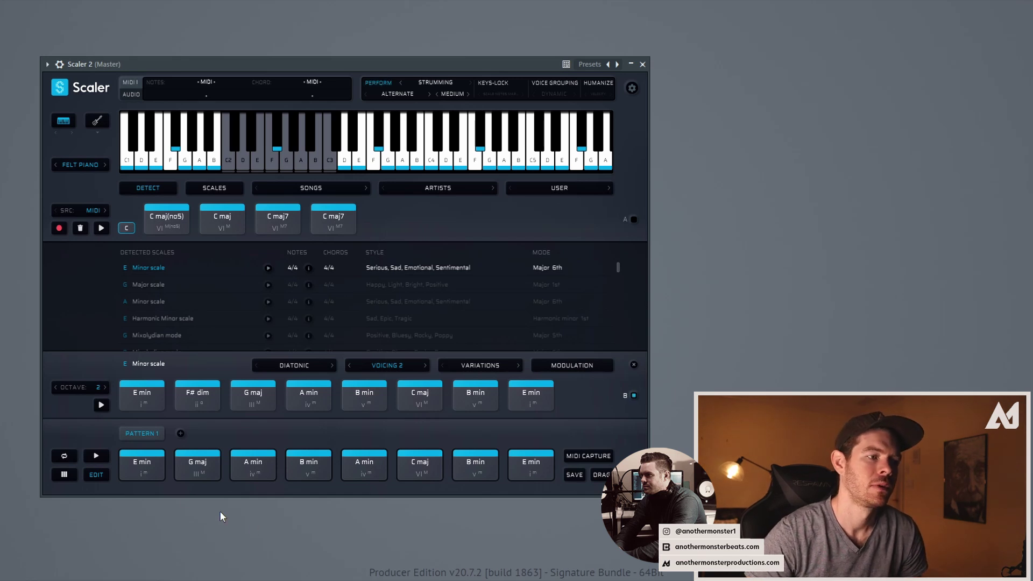
left_click(96, 456)
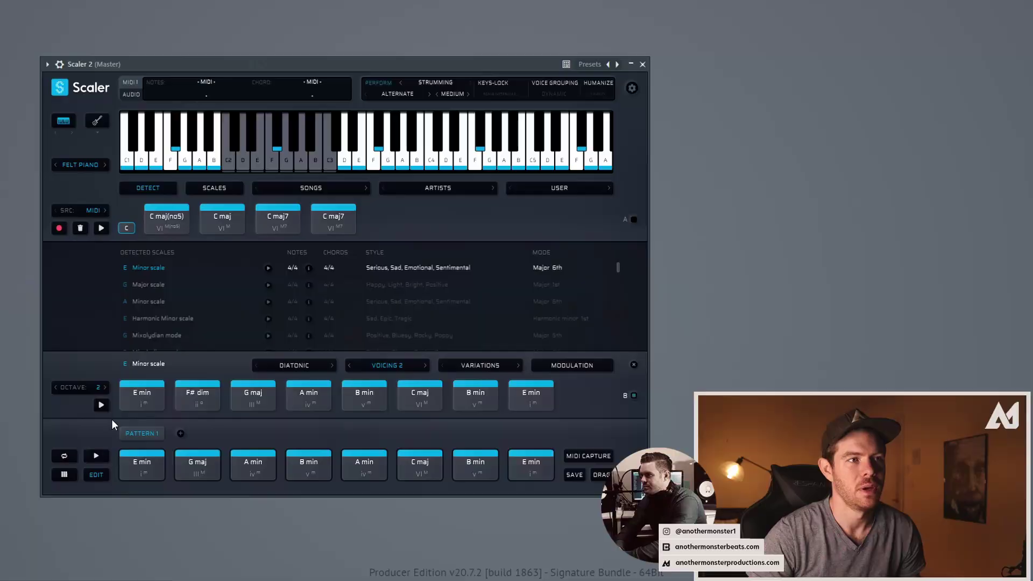
Switch Perform mode to Expressions, browse the expression styles, and audition the pattern once.
left_click(403, 160)
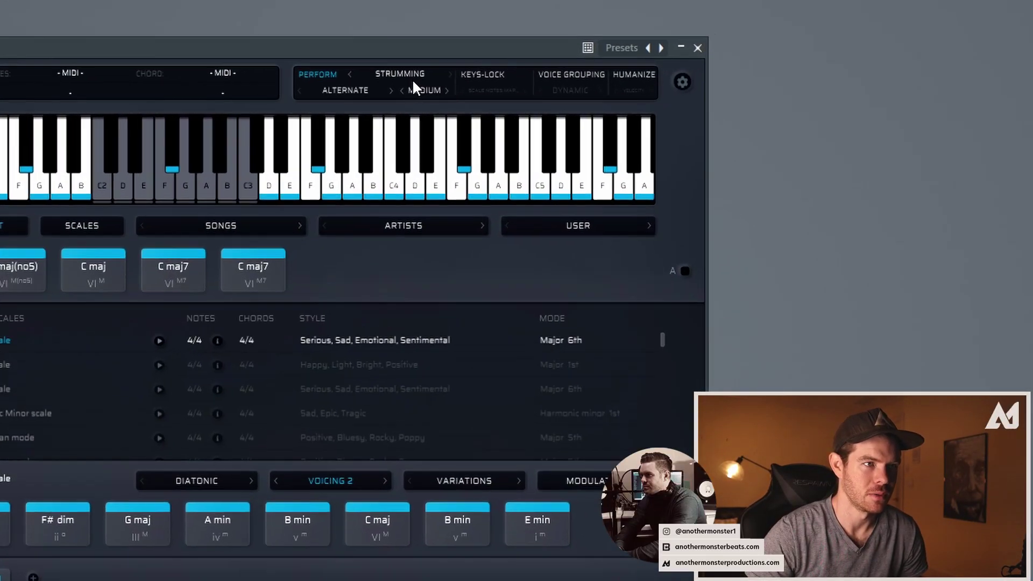
left_click(439, 83)
left_click(437, 96)
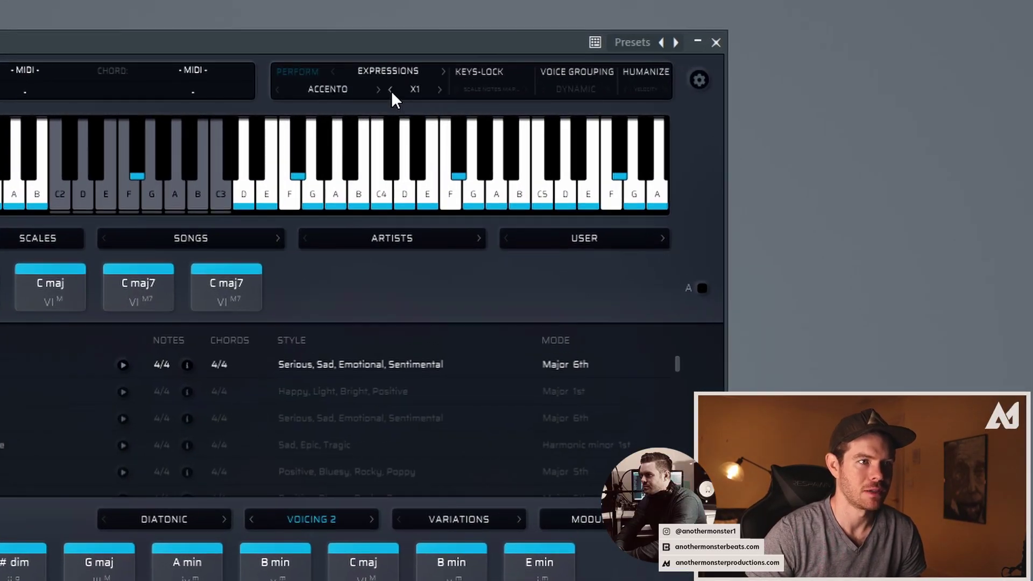
left_click(319, 89)
mouse_move(338, 133)
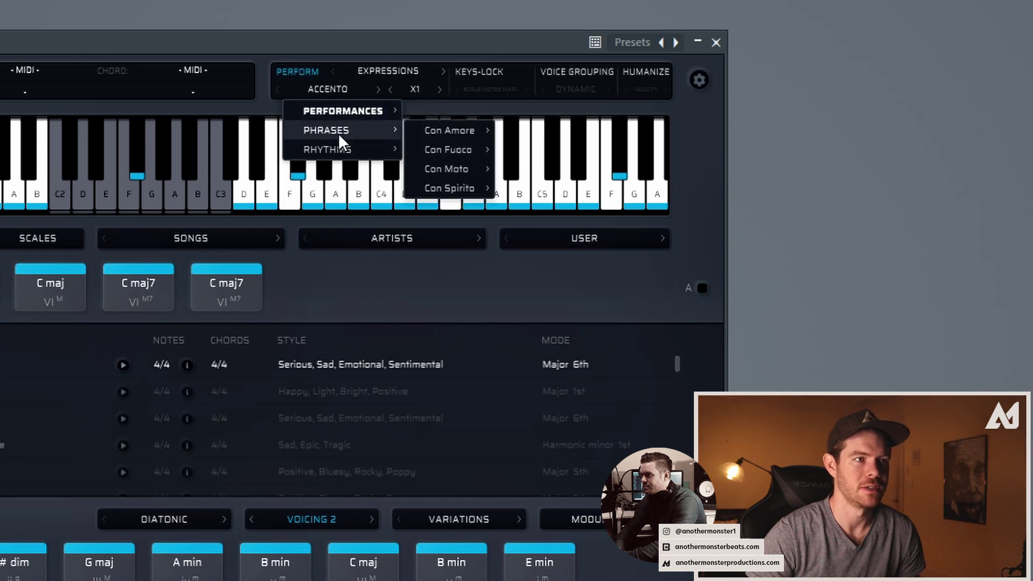
mouse_move(345, 112)
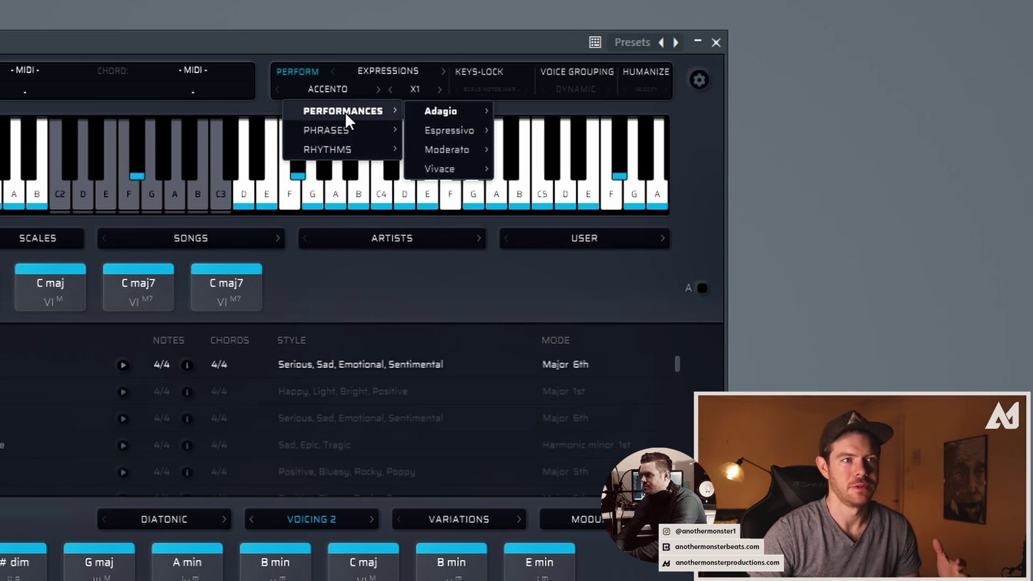
mouse_move(442, 113)
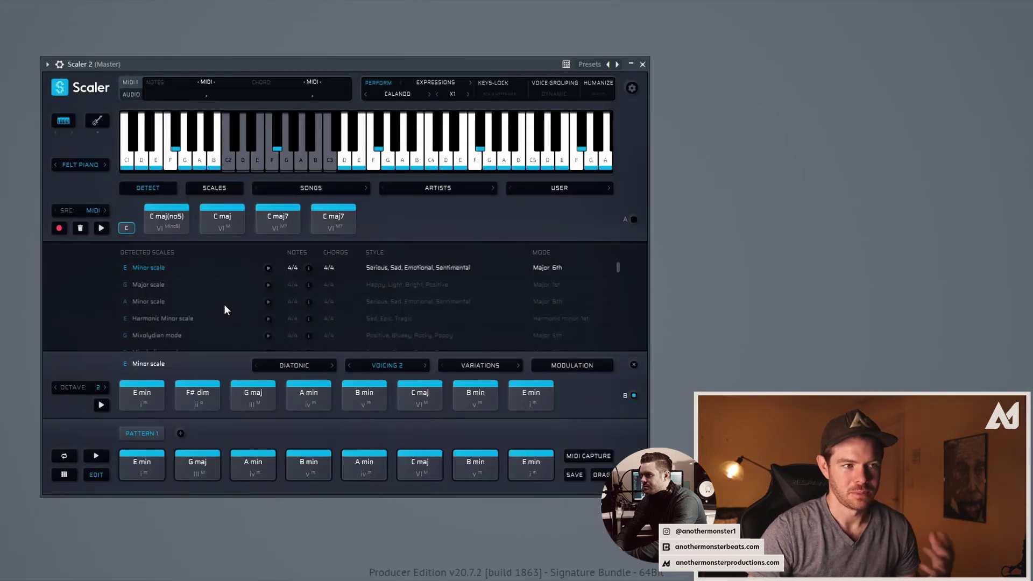
left_click(97, 458)
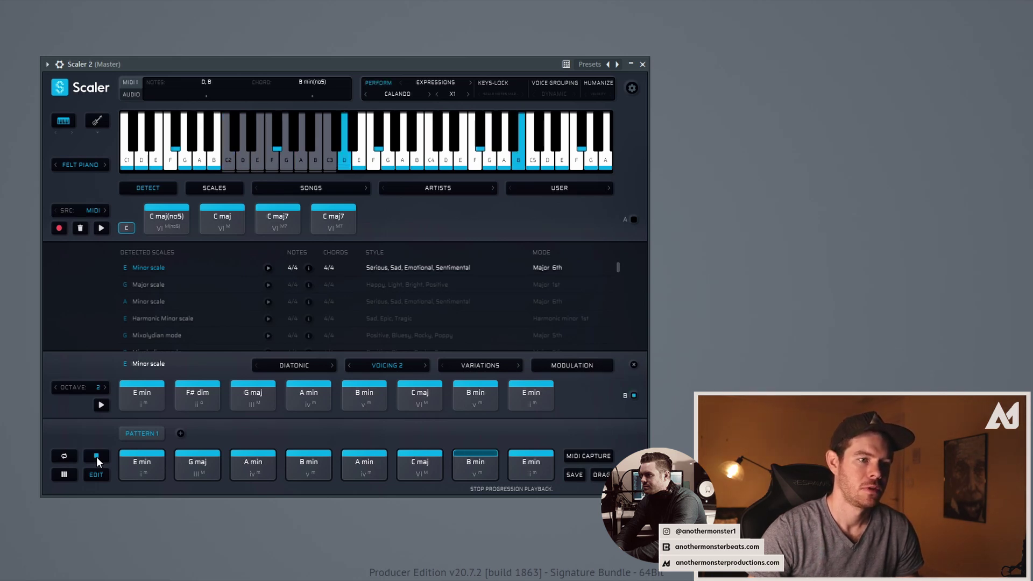
left_click(97, 458)
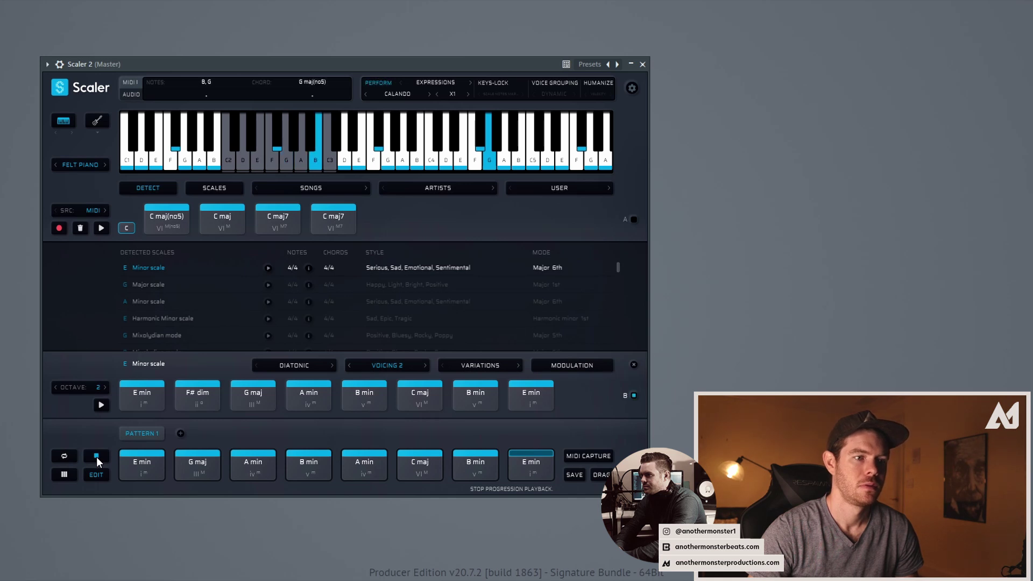
Apply the Performances > Espressivo > Slargando expression and play the pattern through with it.
left_click(401, 93)
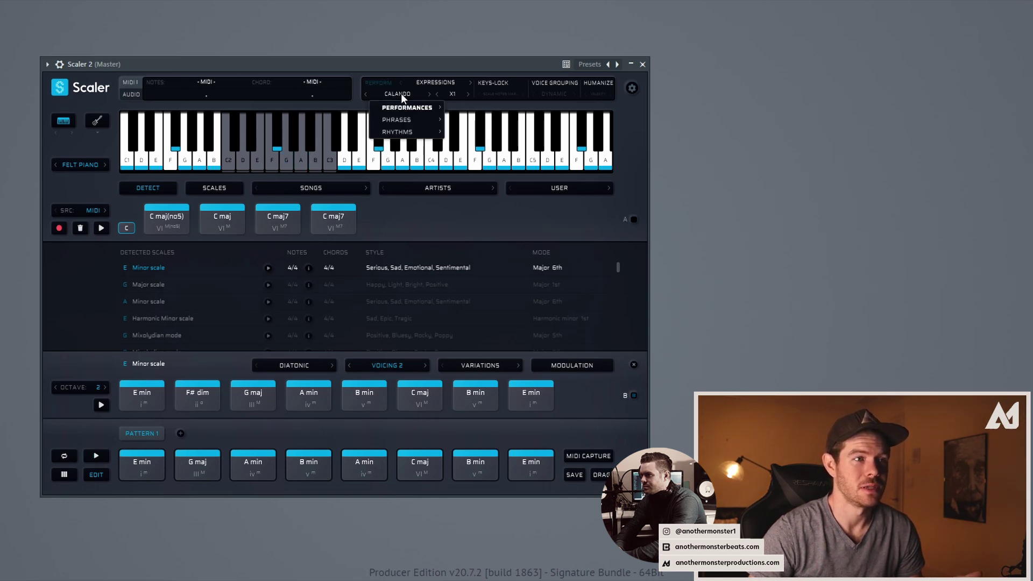
mouse_move(399, 108)
mouse_move(464, 108)
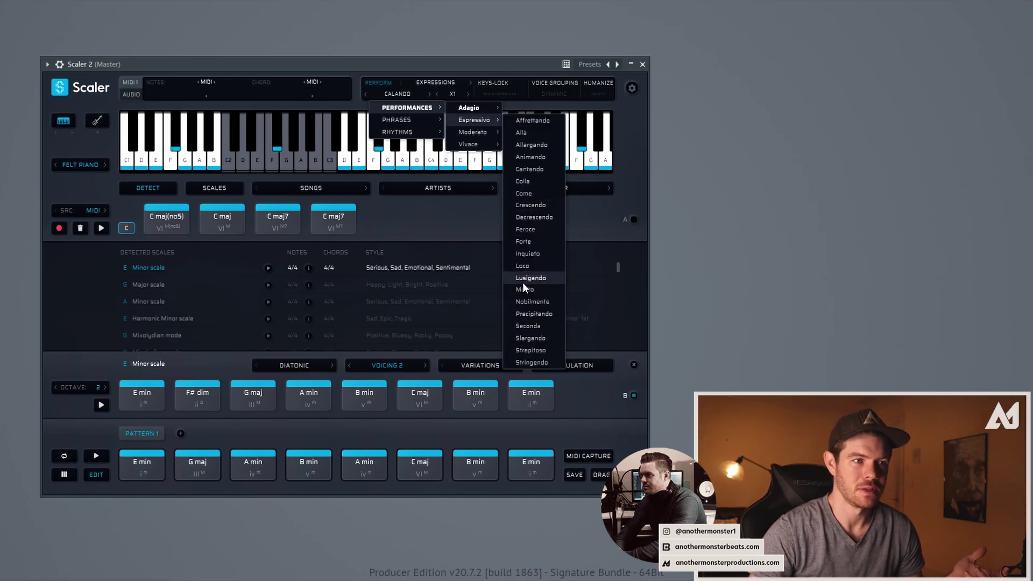
left_click(526, 339)
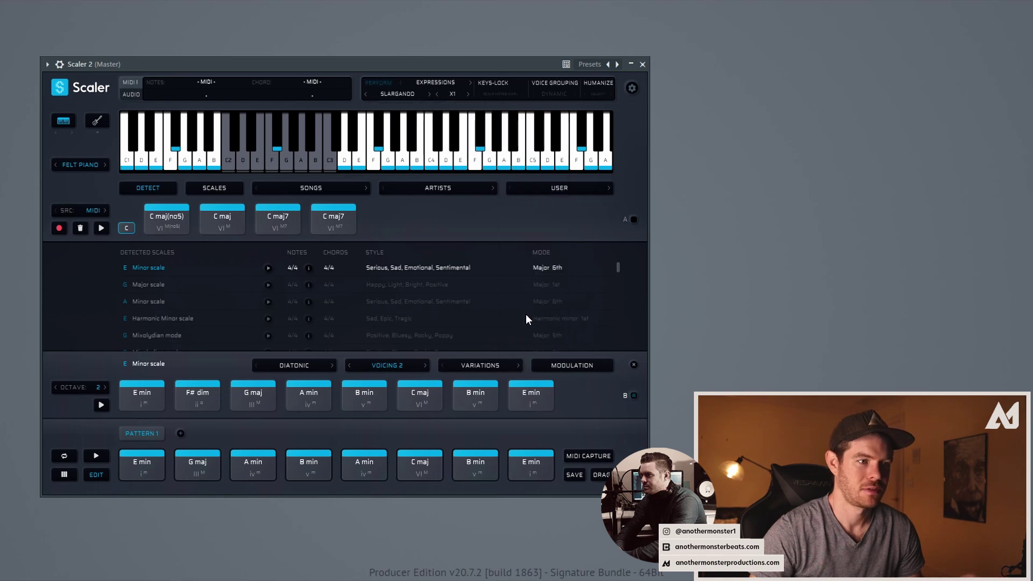
left_click(96, 458)
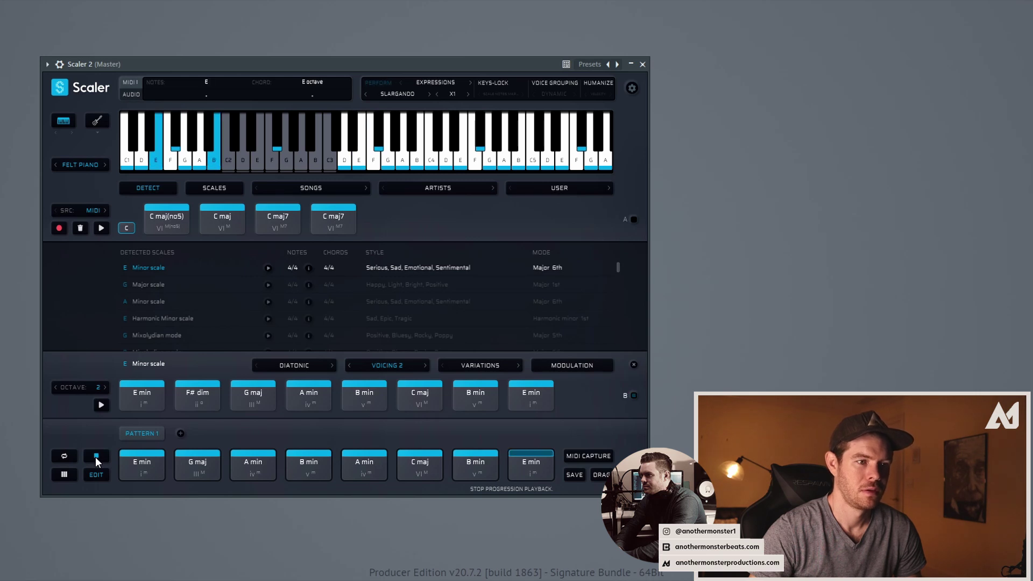
left_click(96, 457)
Replace Slargando with the Phrases > Con Amore > Assai expression and audition the pattern.
left_click(396, 94)
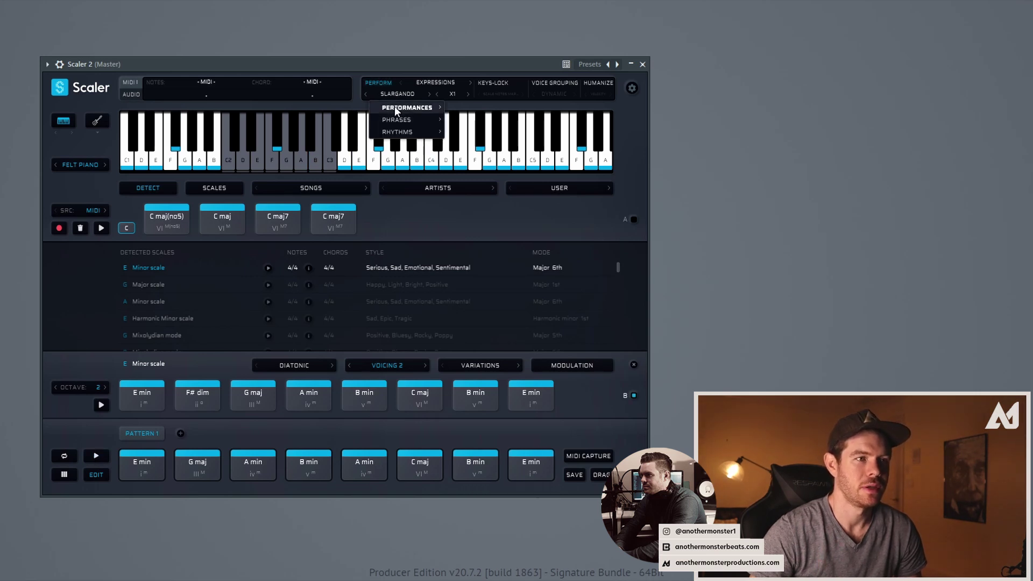
mouse_move(393, 119)
mouse_move(483, 121)
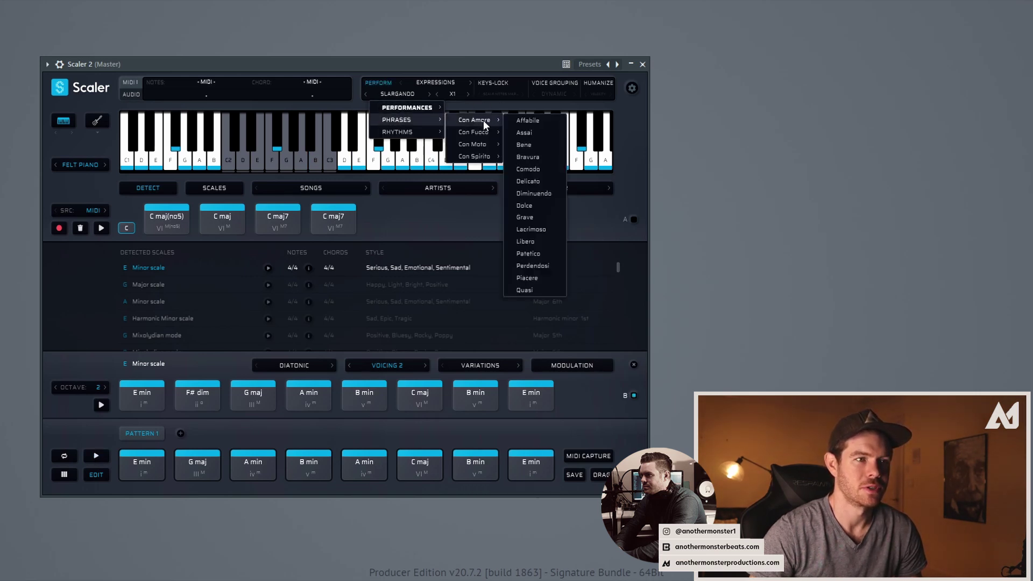
left_click(522, 131)
left_click(97, 458)
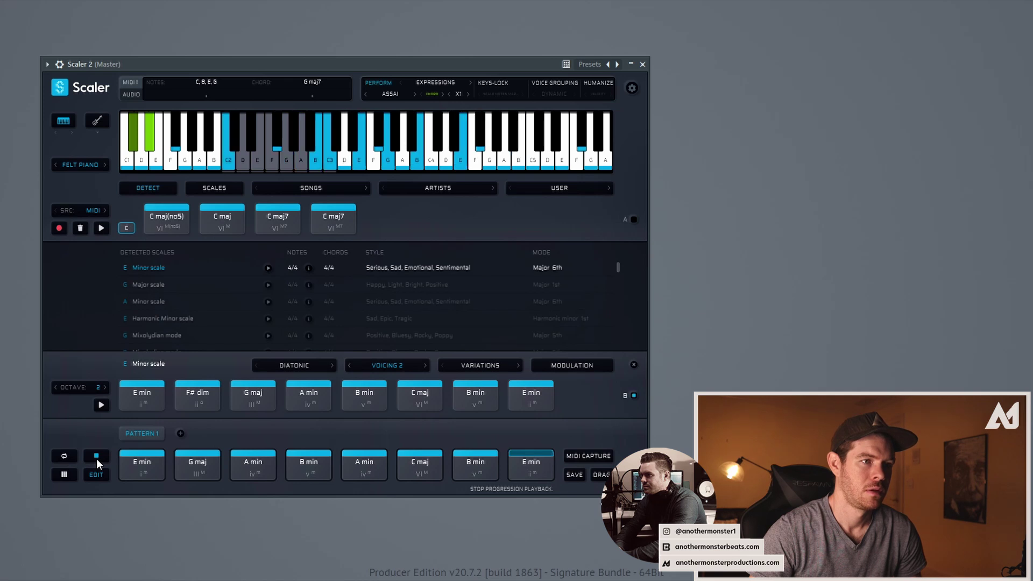
left_click(97, 457)
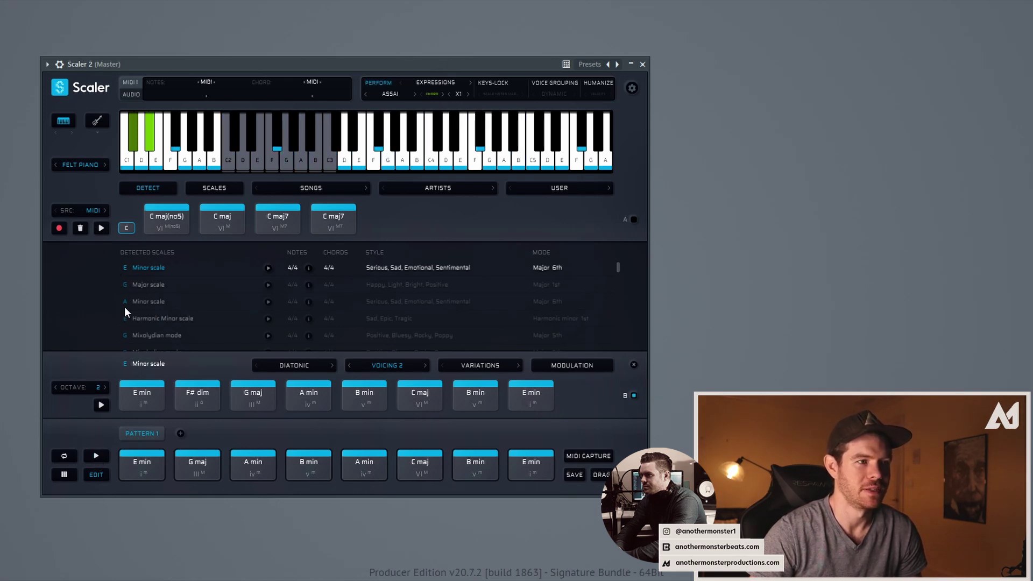
left_click(79, 165)
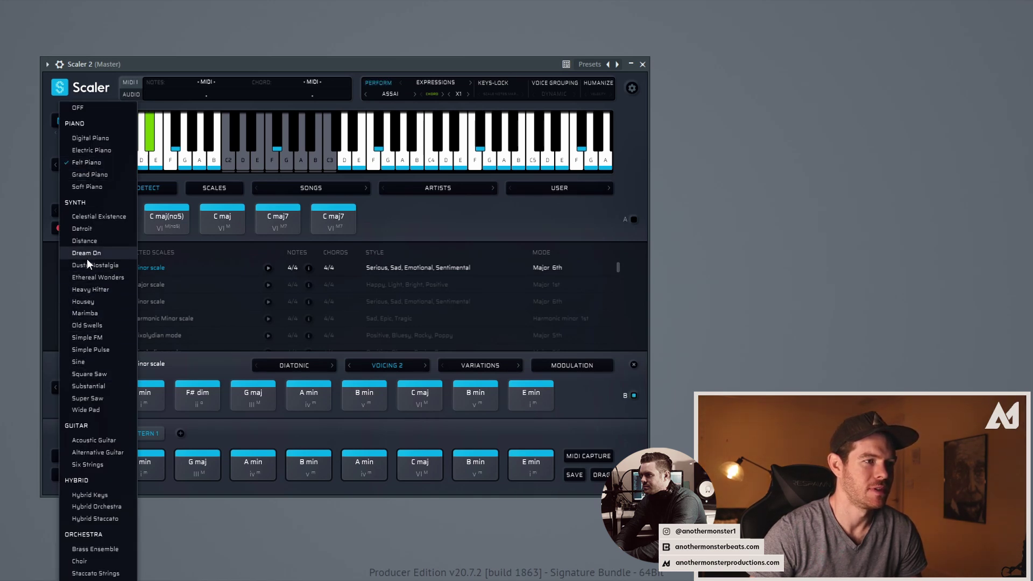
left_click(85, 374)
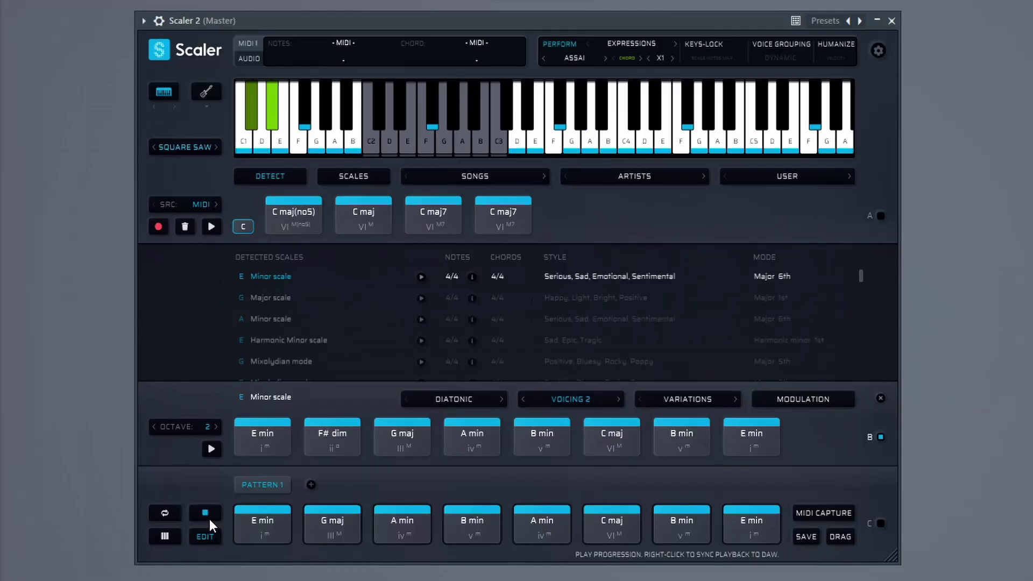
left_click(96, 457)
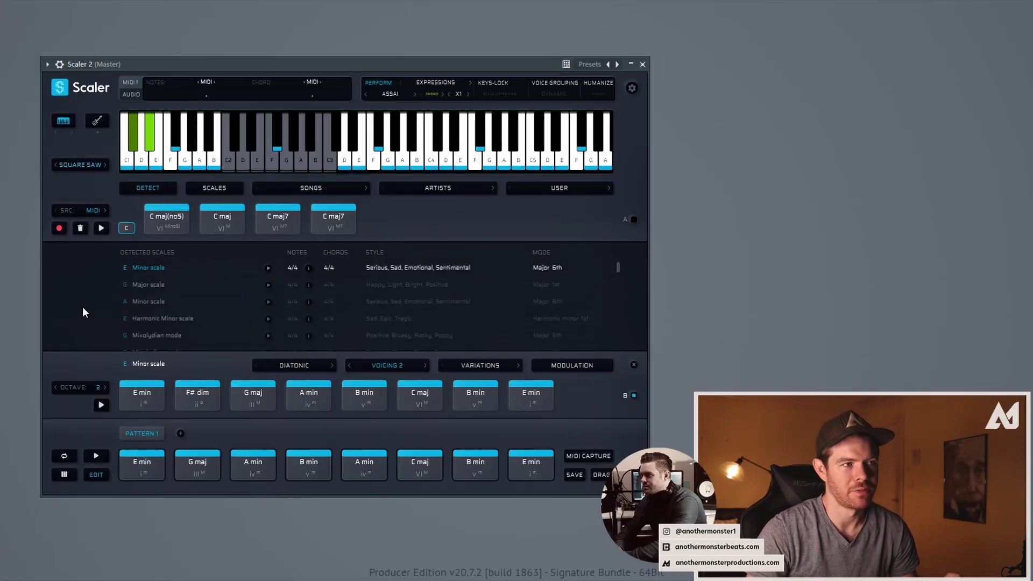
left_click(74, 167)
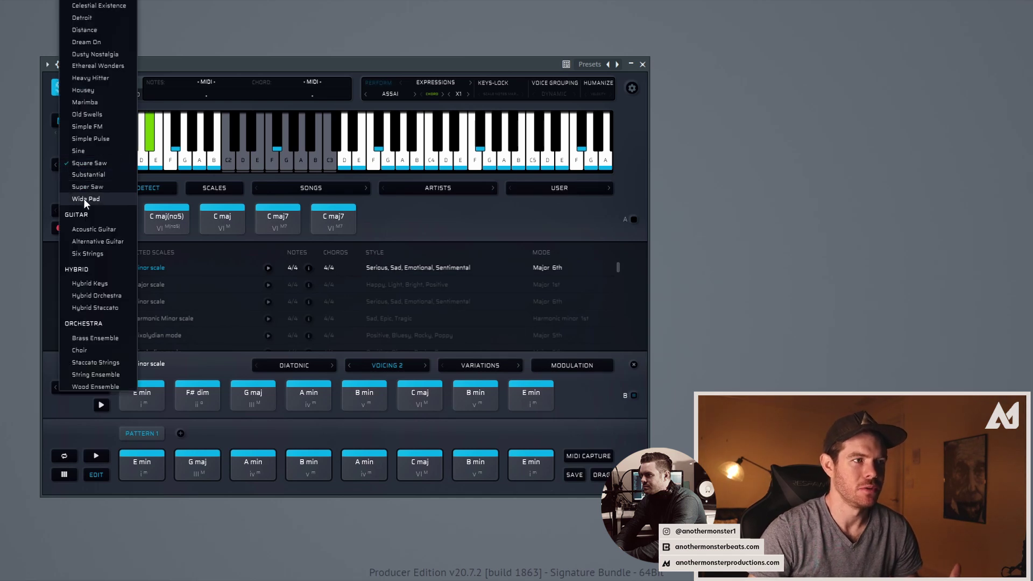
scroll(83, 205, "up", 2)
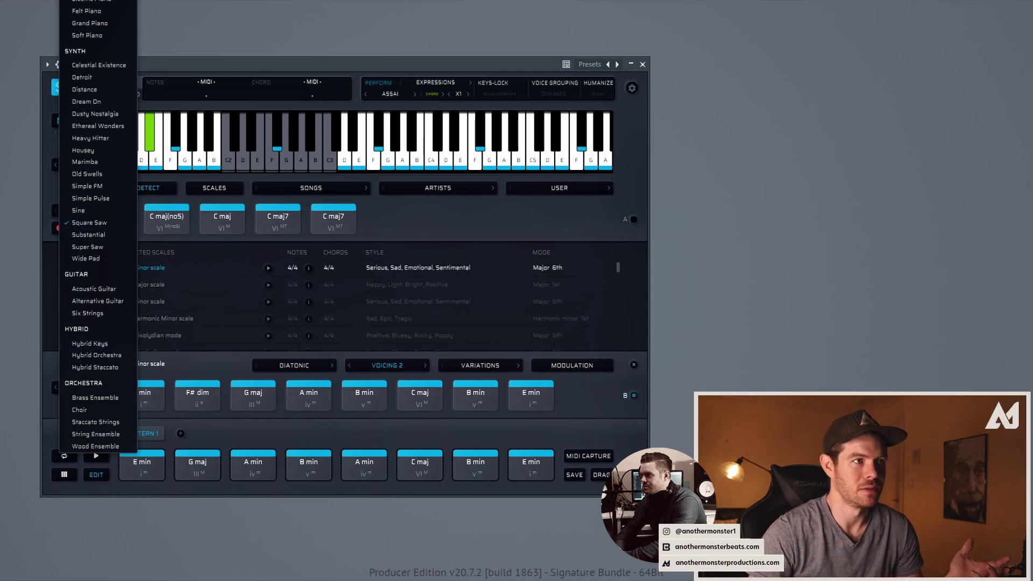
left_click(87, 11)
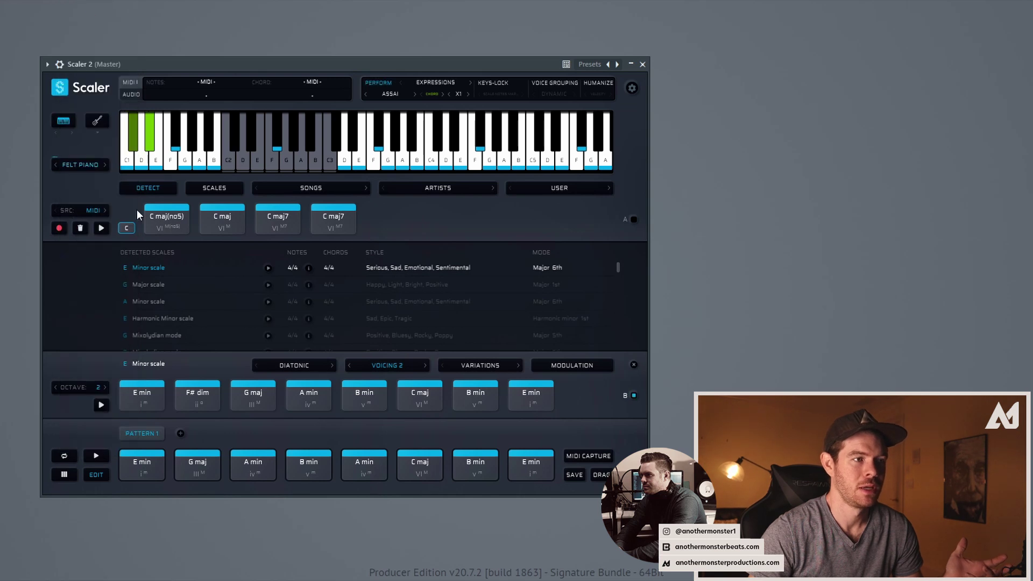
Audition the pattern, then switch to Phrases > Con Spirito > Festoso and play it again.
left_click(97, 457)
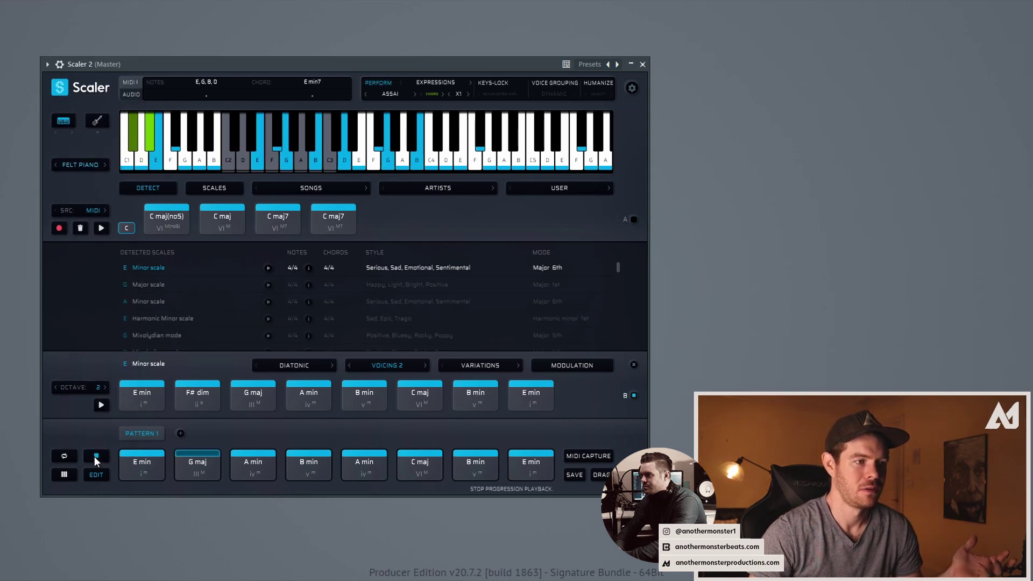
left_click(96, 457)
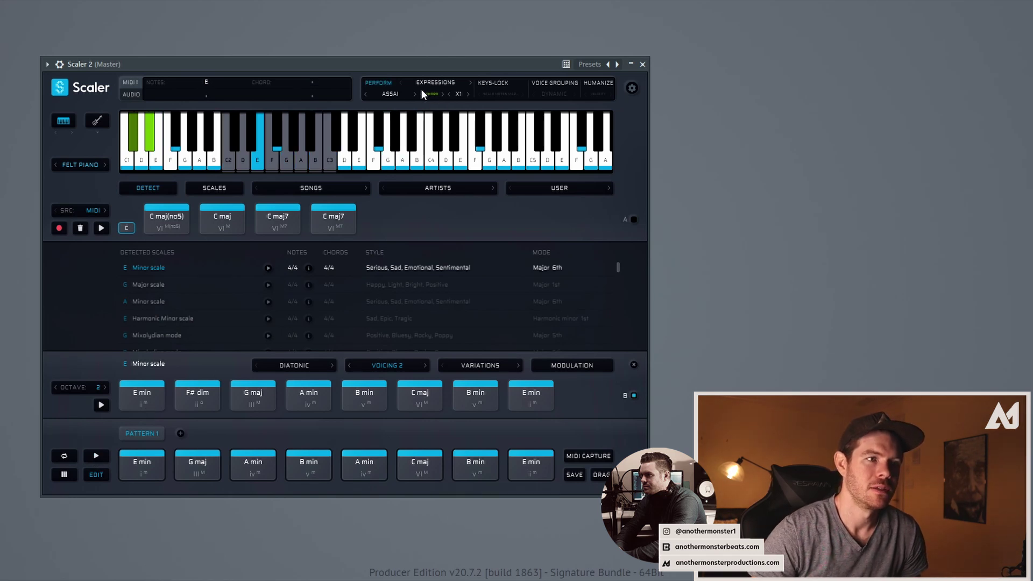
left_click(393, 95)
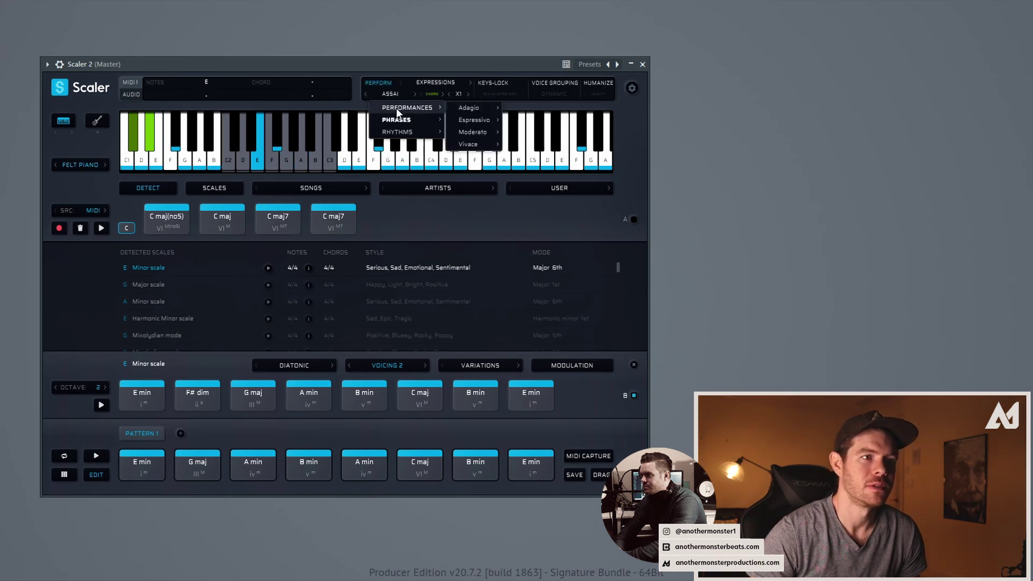
mouse_move(396, 120)
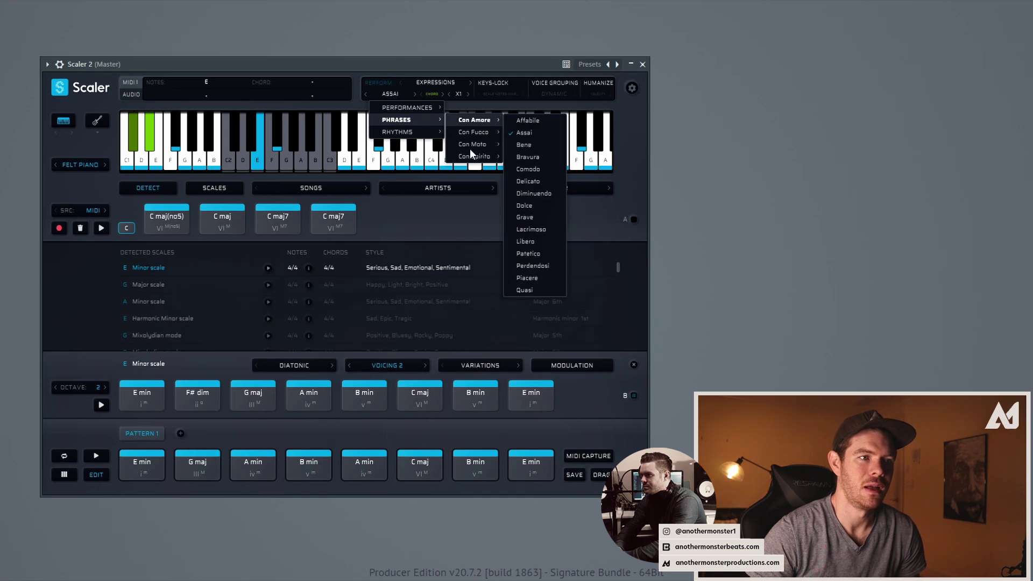
mouse_move(473, 157)
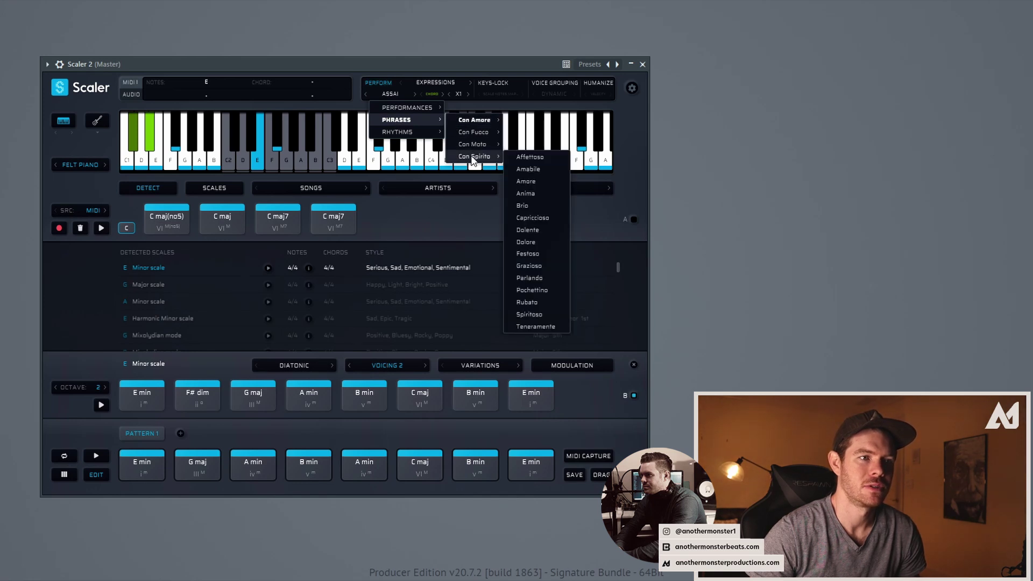
left_click(520, 253)
left_click(96, 456)
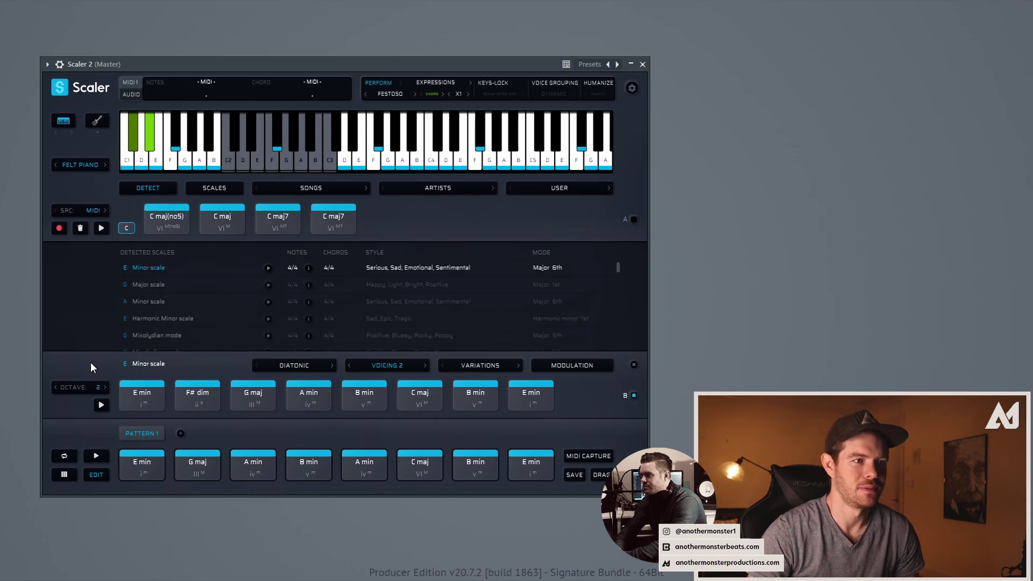
left_click(390, 94)
Pick the Piano rhythm expression, play the pattern with it, then stop playback.
mouse_move(400, 132)
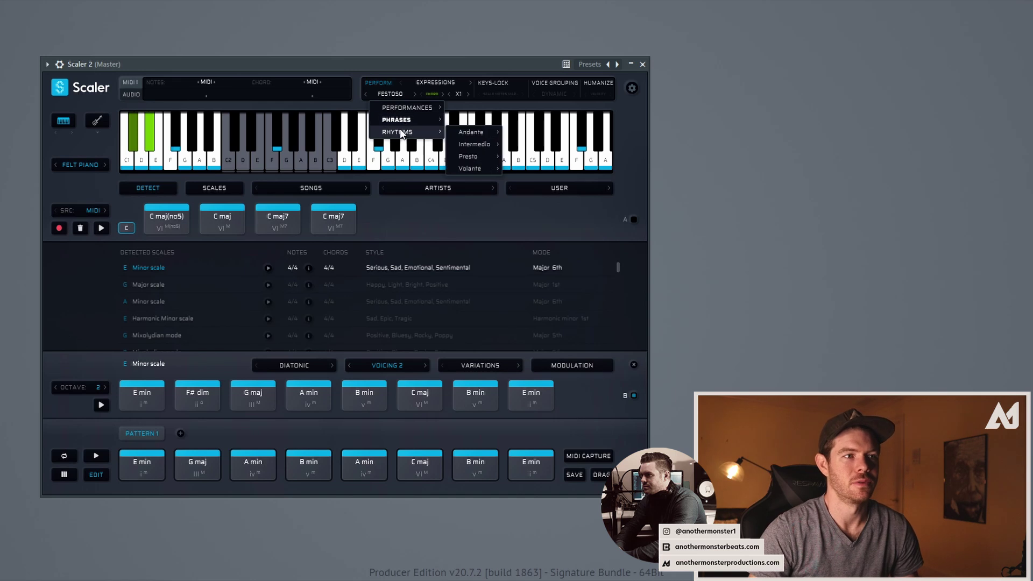
mouse_move(470, 135)
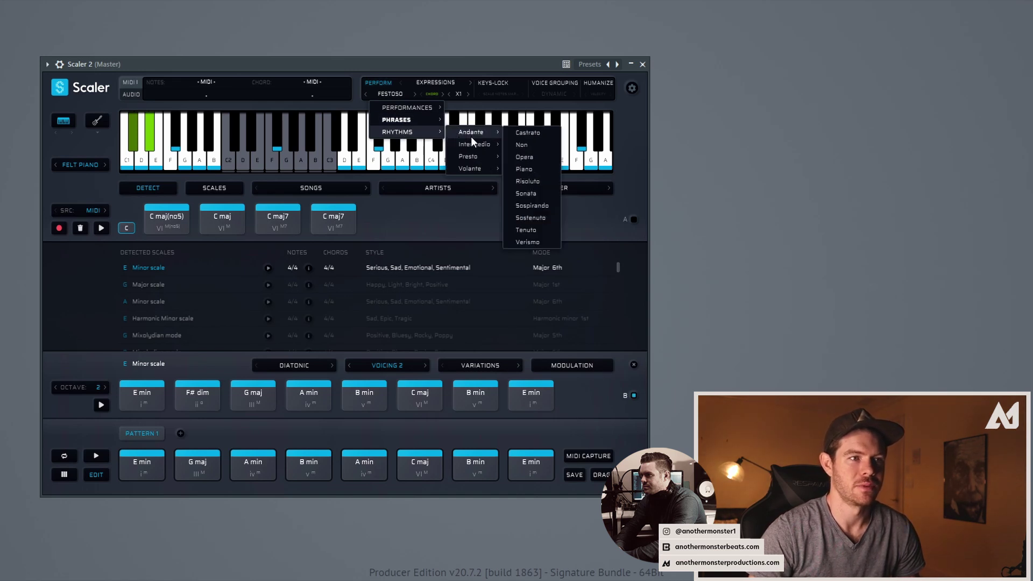
left_click(523, 169)
left_click(96, 456)
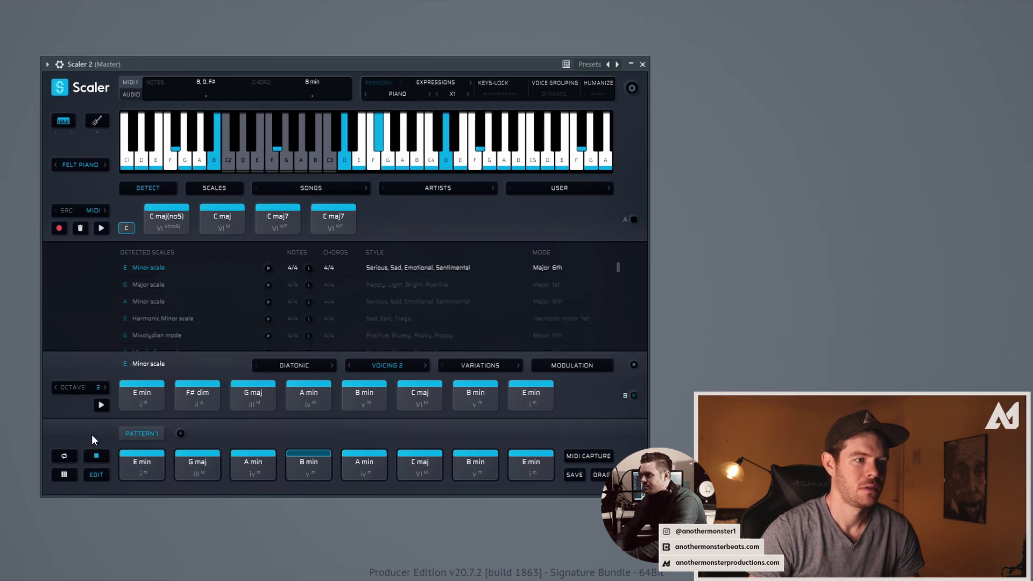
left_click(93, 456)
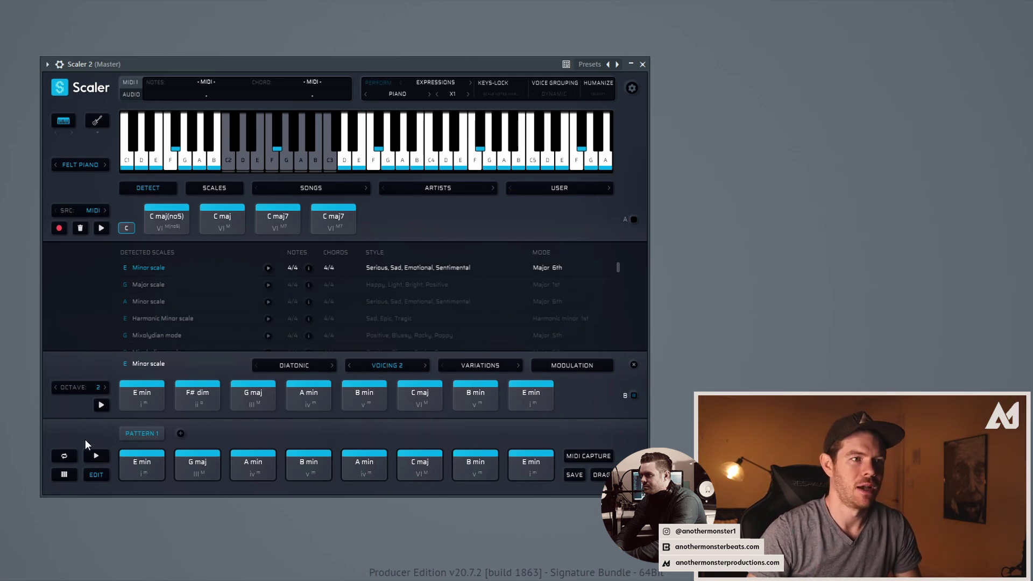
Switch performance to Strumming with Random direction, audition it, and keep Medium strum speed.
left_click(393, 92)
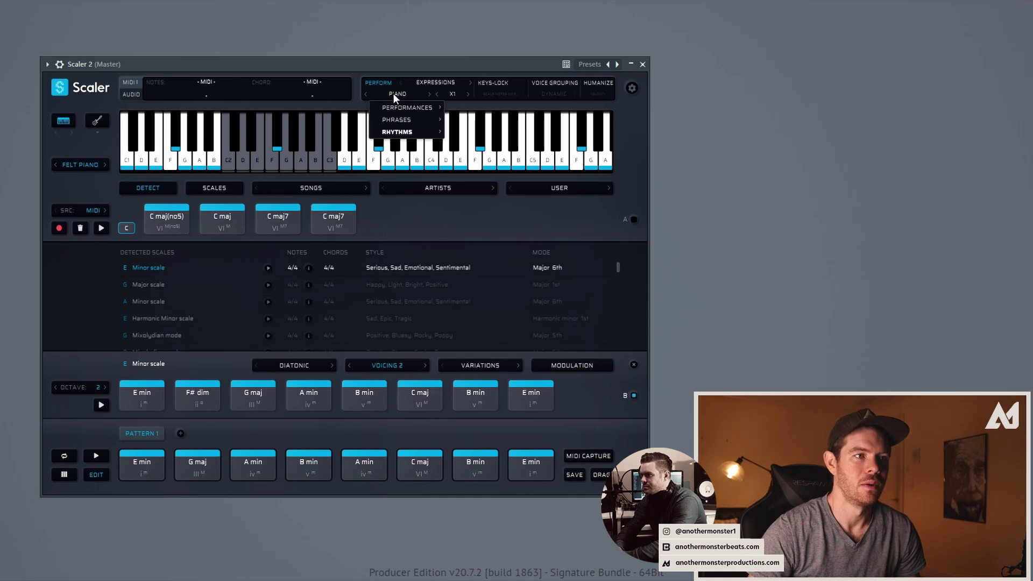
left_click(433, 123)
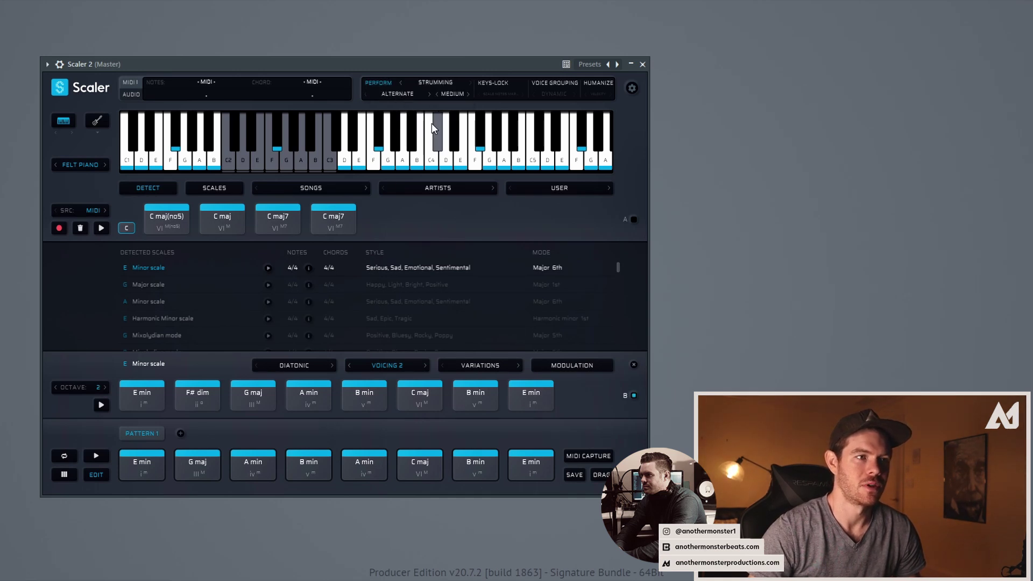
left_click(96, 457)
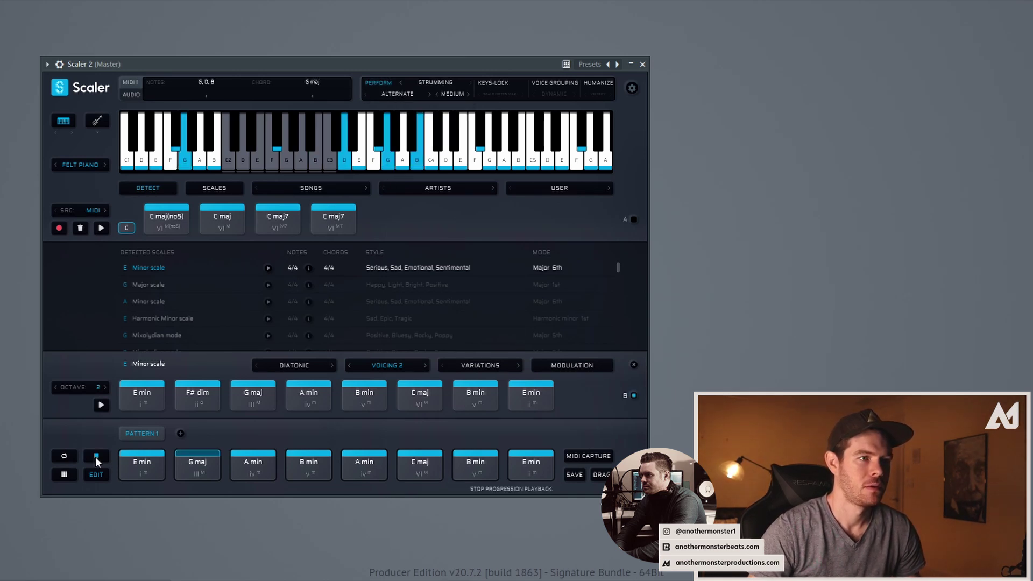
left_click(404, 95)
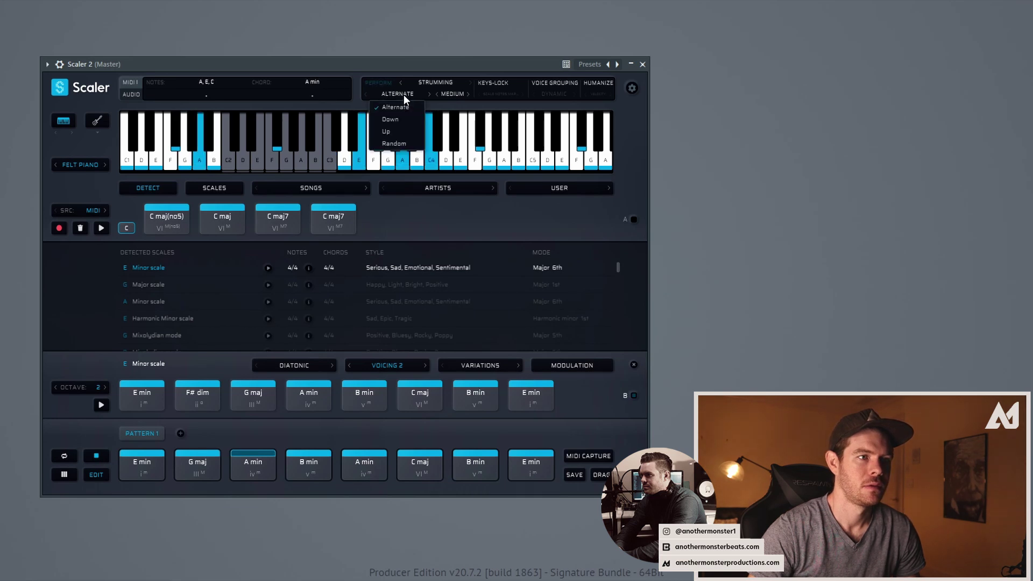
left_click(391, 143)
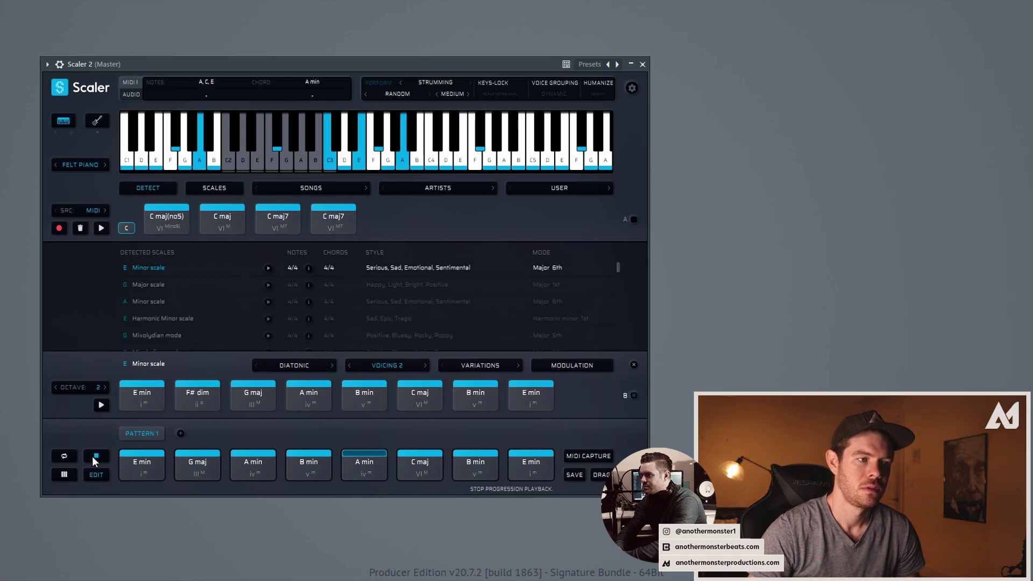
left_click(95, 458)
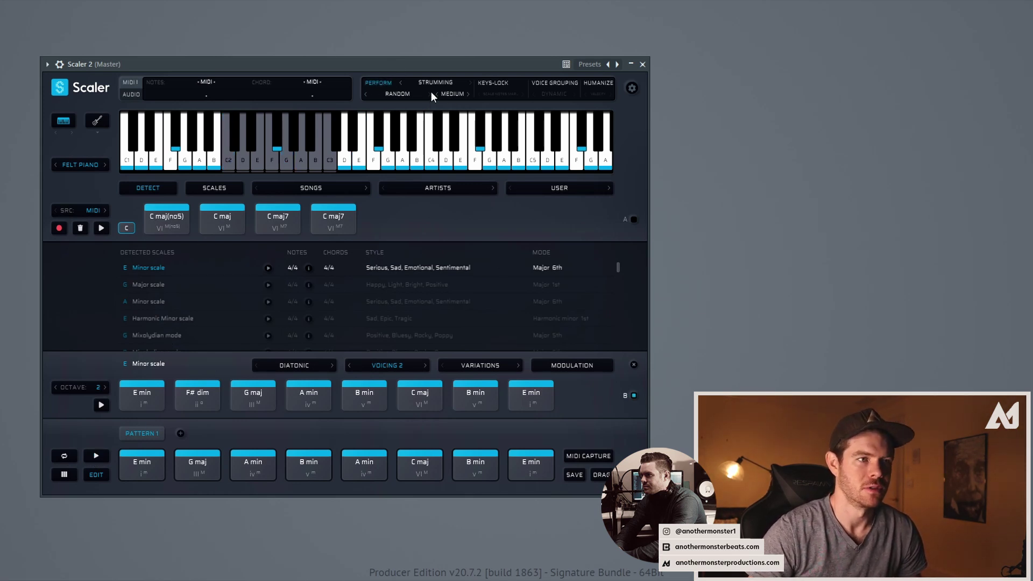
left_click(453, 95)
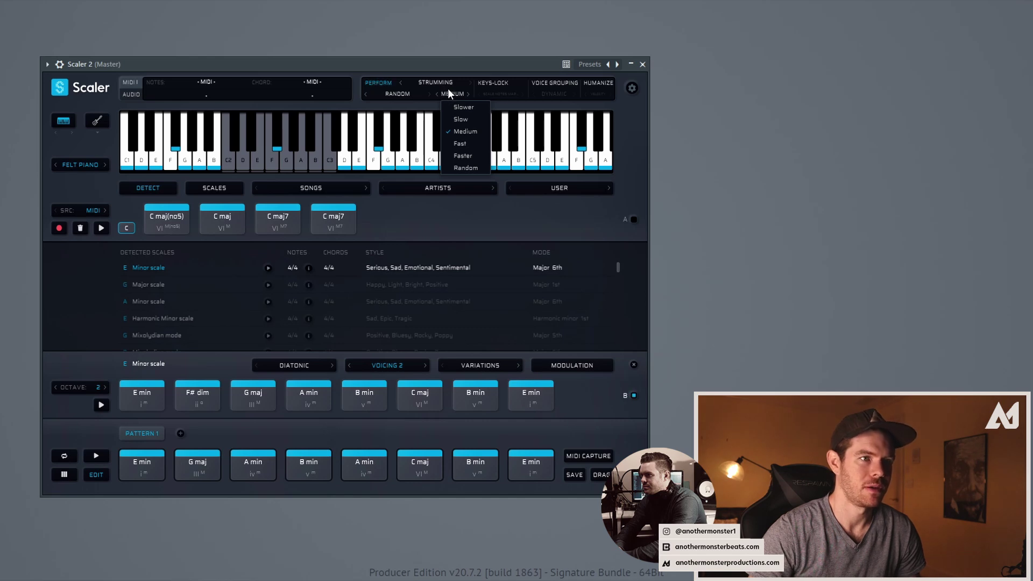
Enable Humanize in Both mode, varying velocity and timing, and play the progression.
left_click(598, 83)
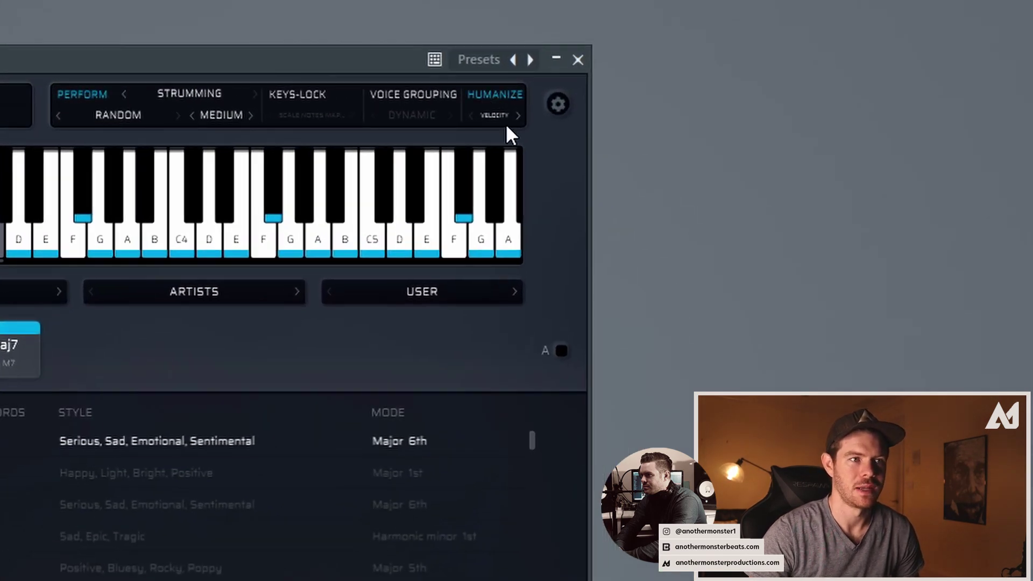
left_click(495, 115)
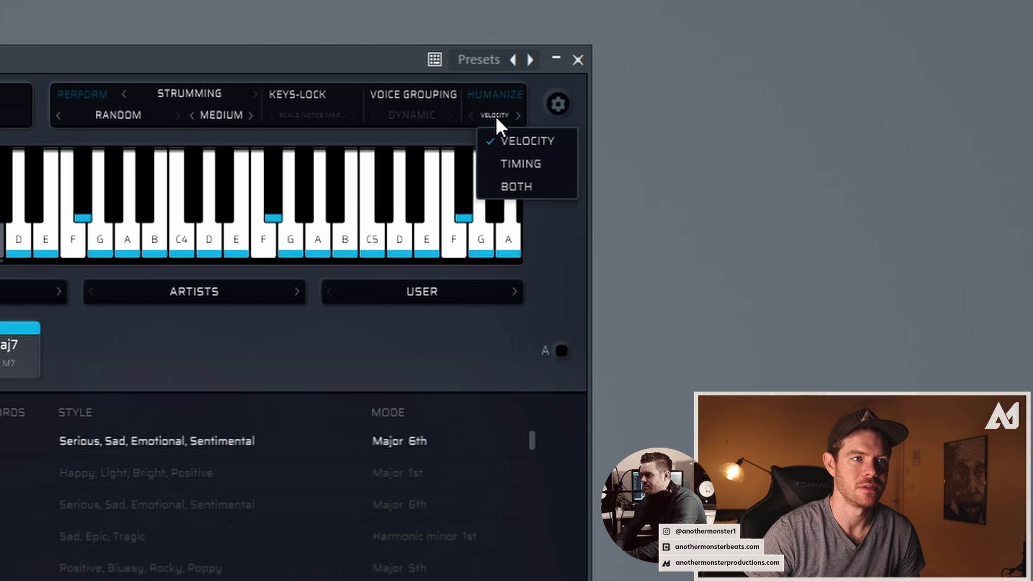
left_click(516, 186)
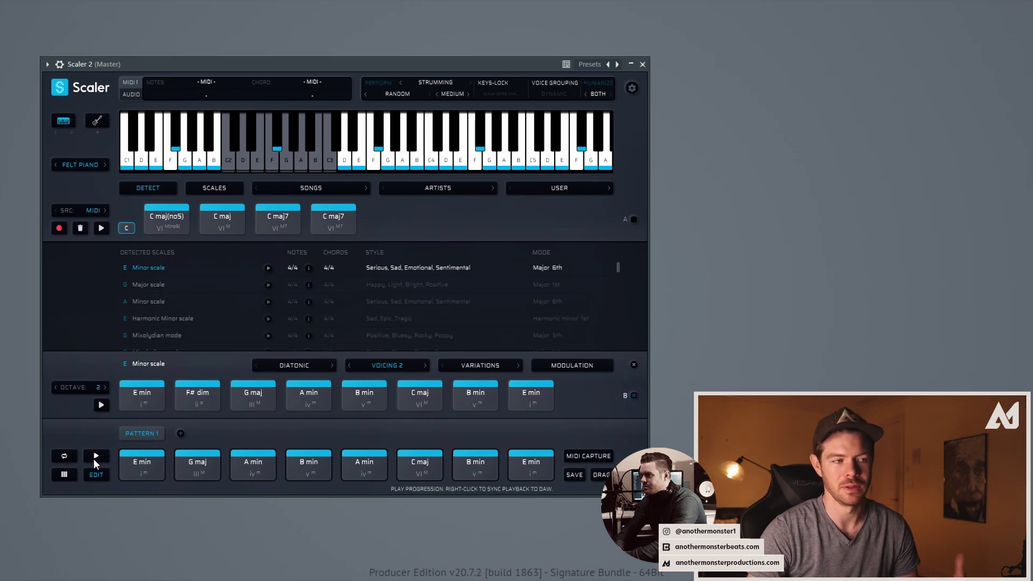
left_click(93, 459)
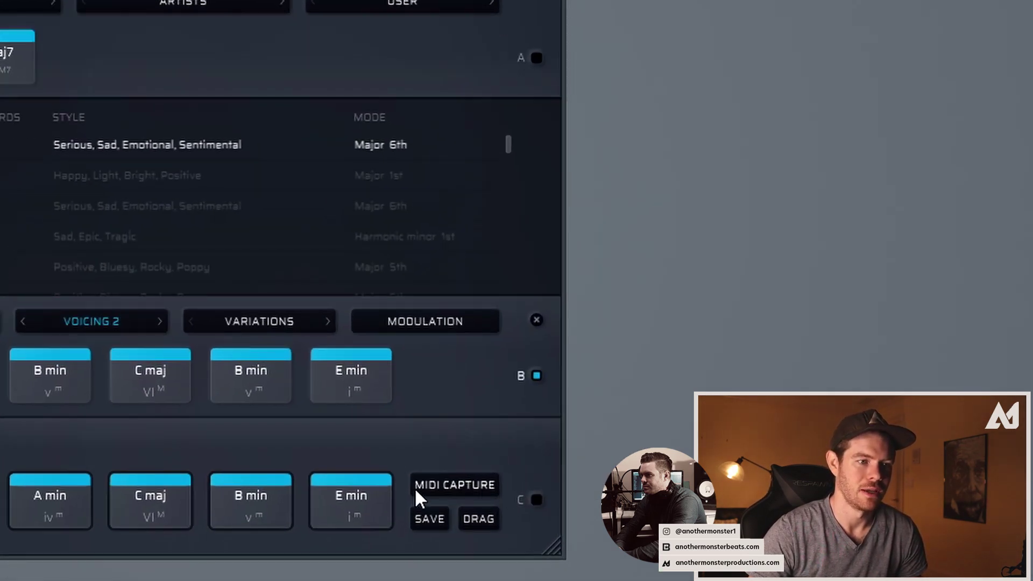
left_click(428, 519)
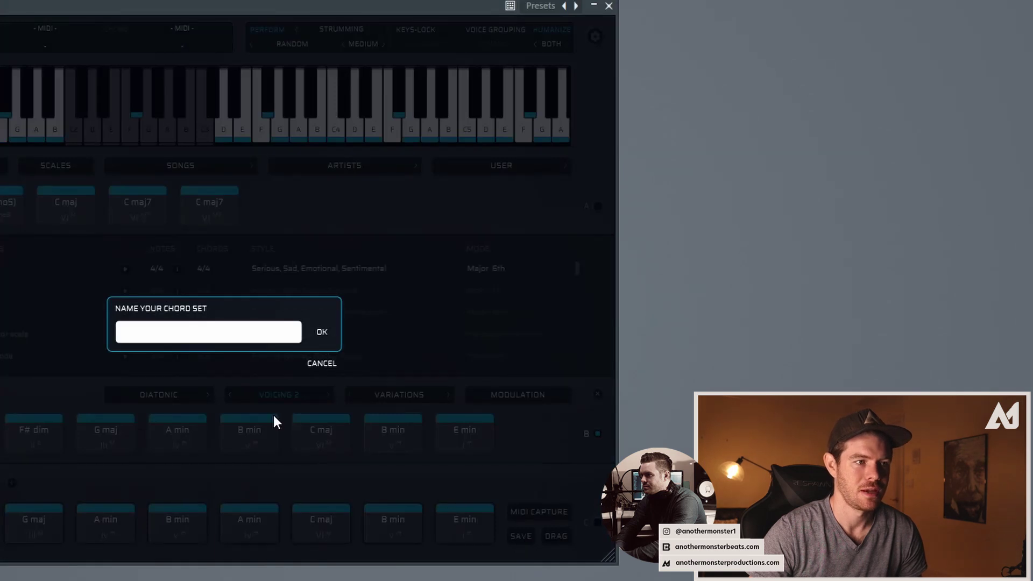
left_click(321, 364)
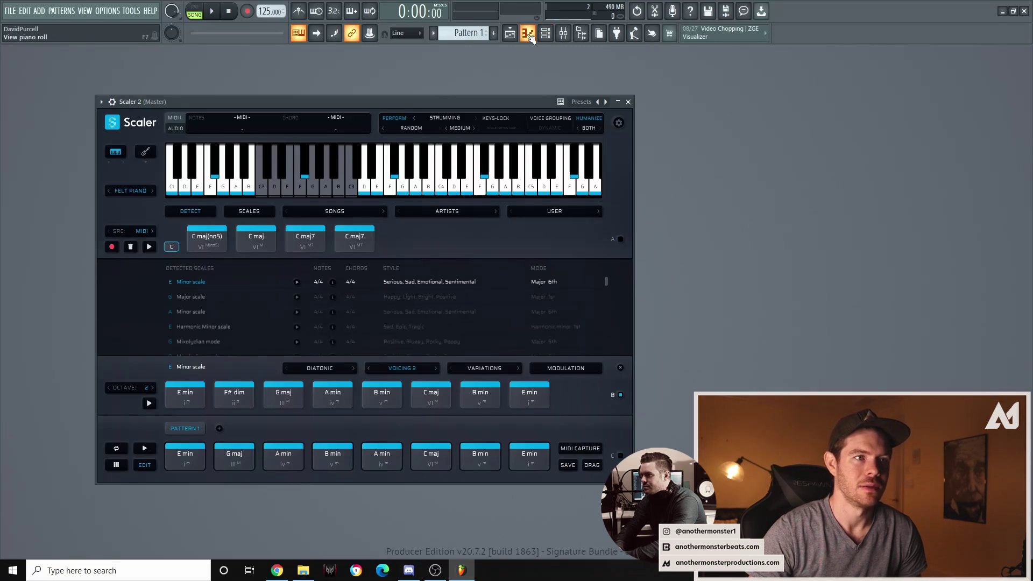
left_click(528, 34)
Drag the eight-chord progression from Scaler 2 into FL Studio's piano roll as MIDI notes.
key("F6")
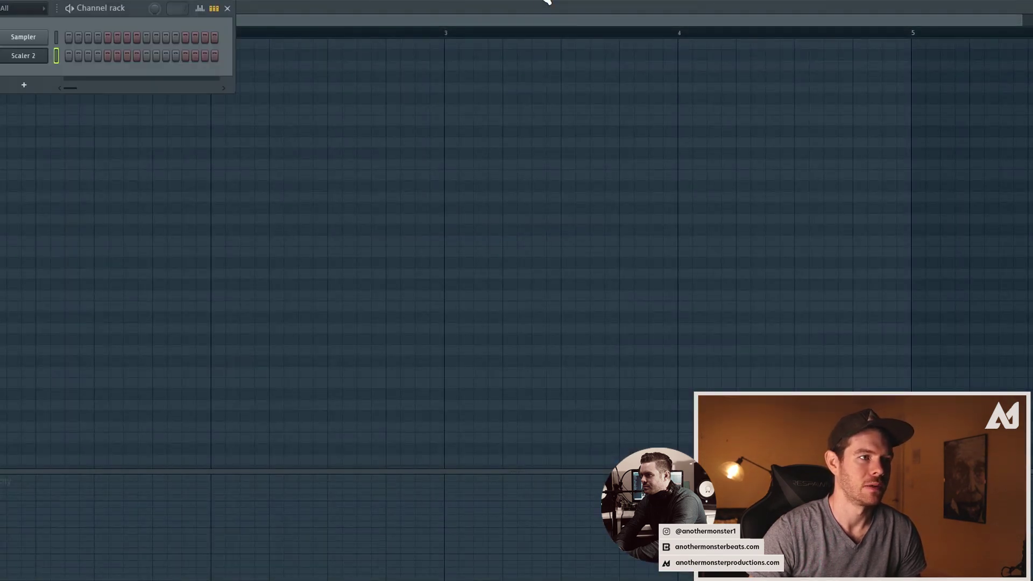
left_click(28, 56)
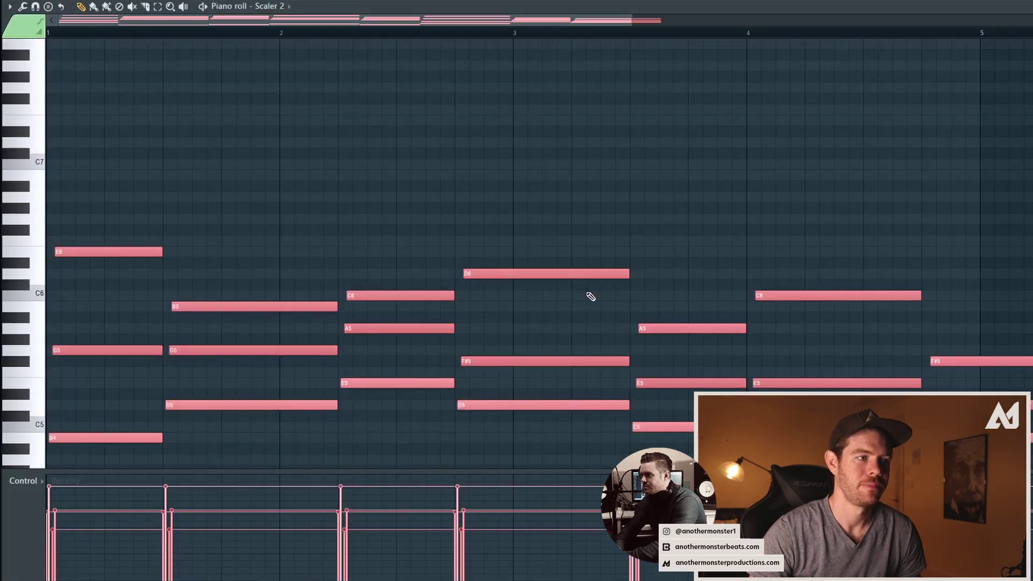
scroll(235, 247, "down", 5)
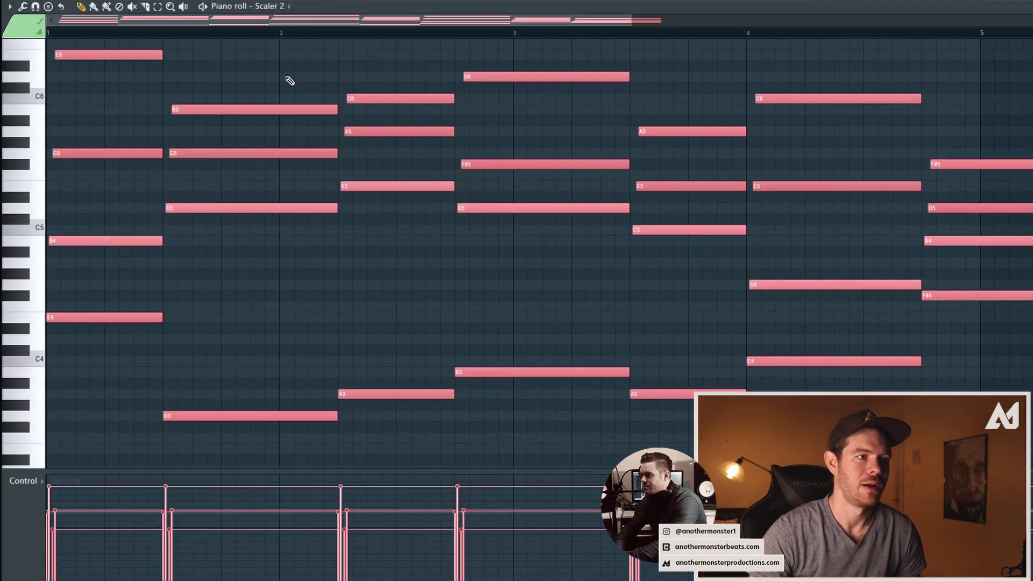
left_click_drag(635, 26, 788, 26)
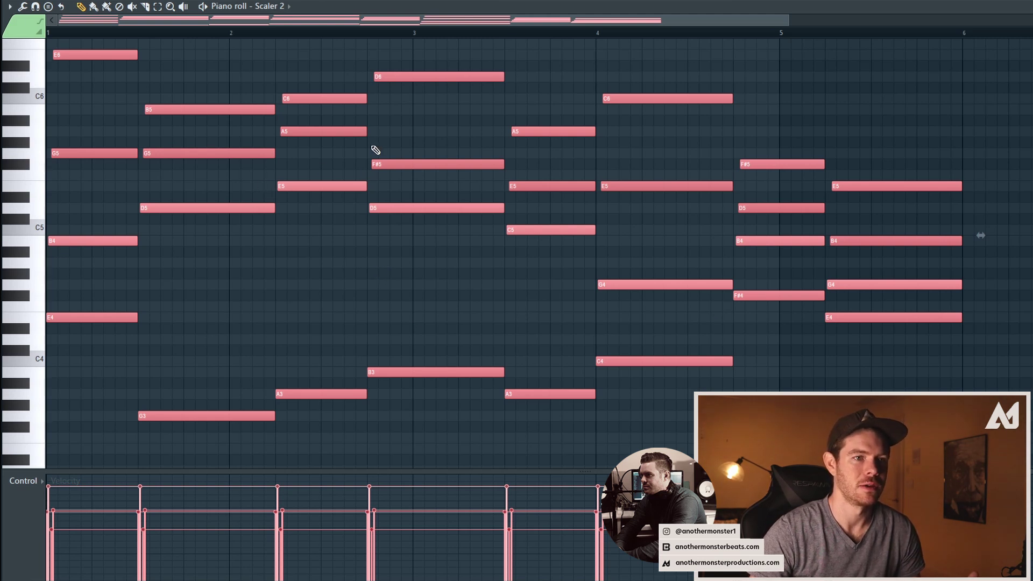
scroll(495, 312, "up", 2)
scroll(484, 274, "down", 2)
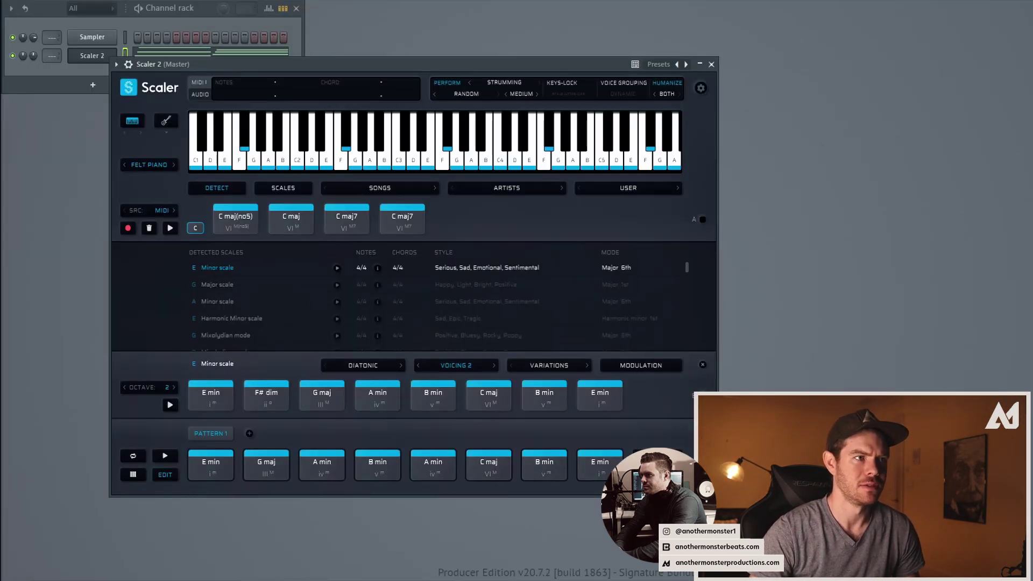
Play the FL Studio pattern containing the new Scaler 2 chords.
key("space")
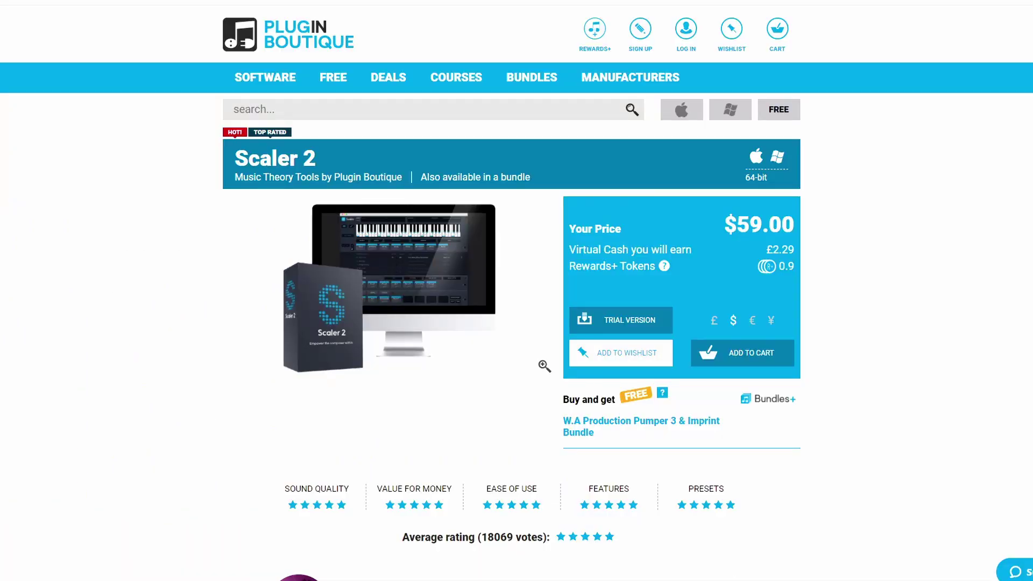
Scroll the Scaler 2 product page down to the Benefits and New for Version 2 lists.
scroll(991, 376, "down", 3)
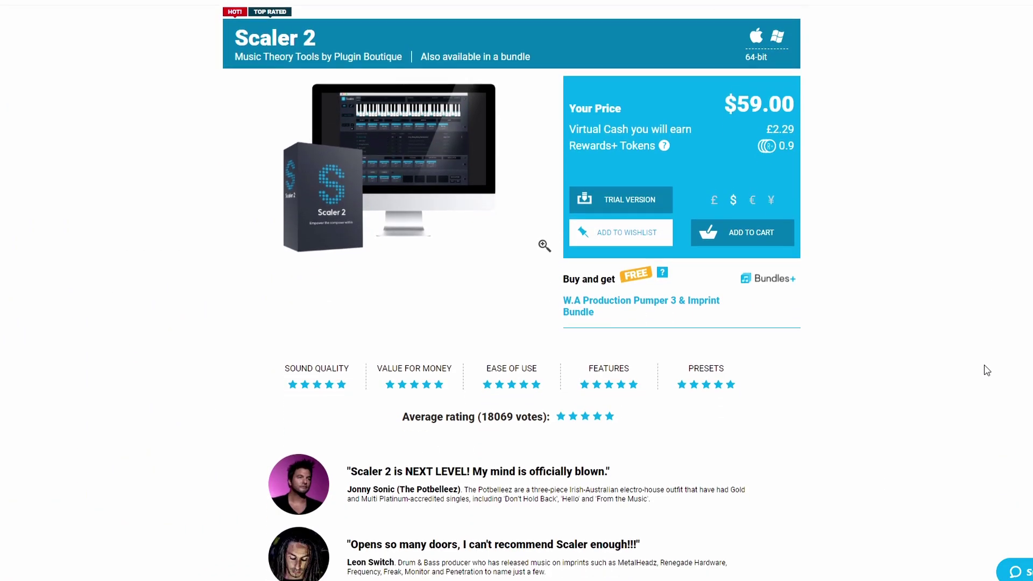
scroll(984, 371, "up", 3)
scroll(984, 373, "down", 10)
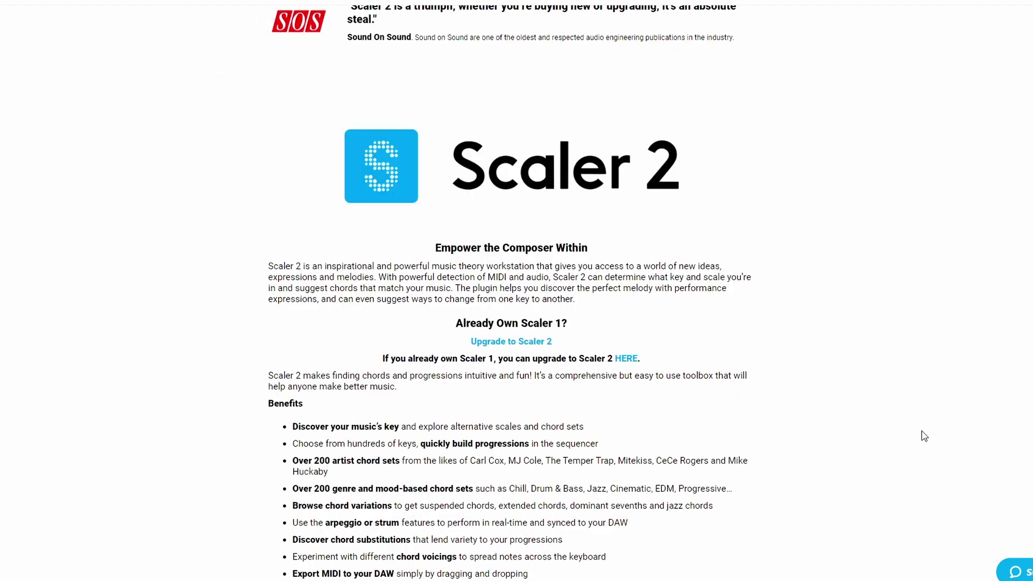
scroll(921, 423, "down", 6)
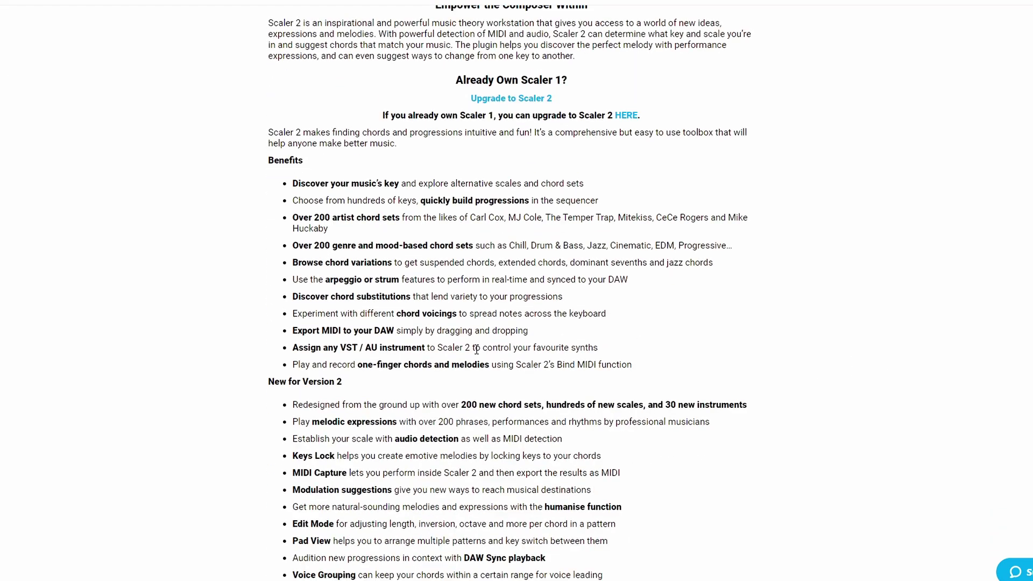